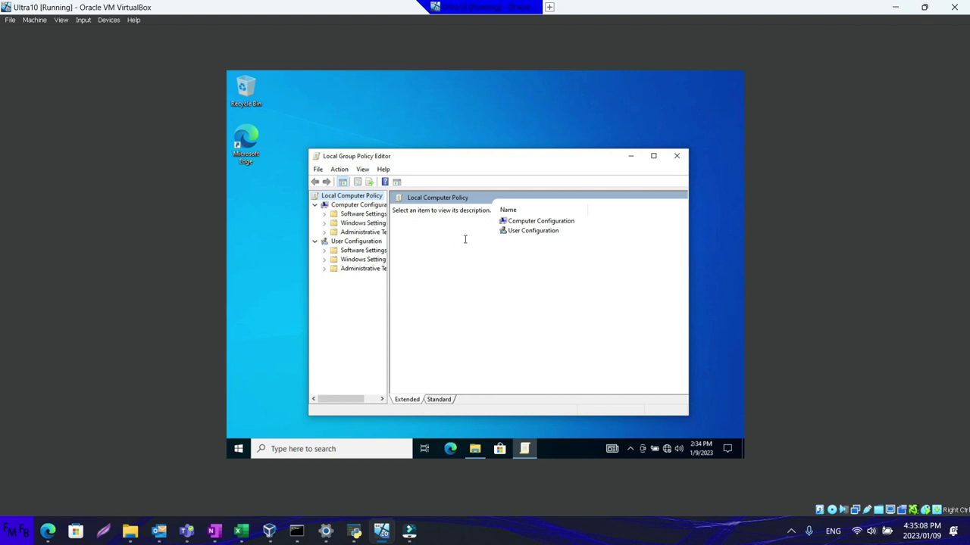
# Open the Windows Components folder under the Administrative Templates of Computer Configuration
pyautogui.doubleClick(519, 230)
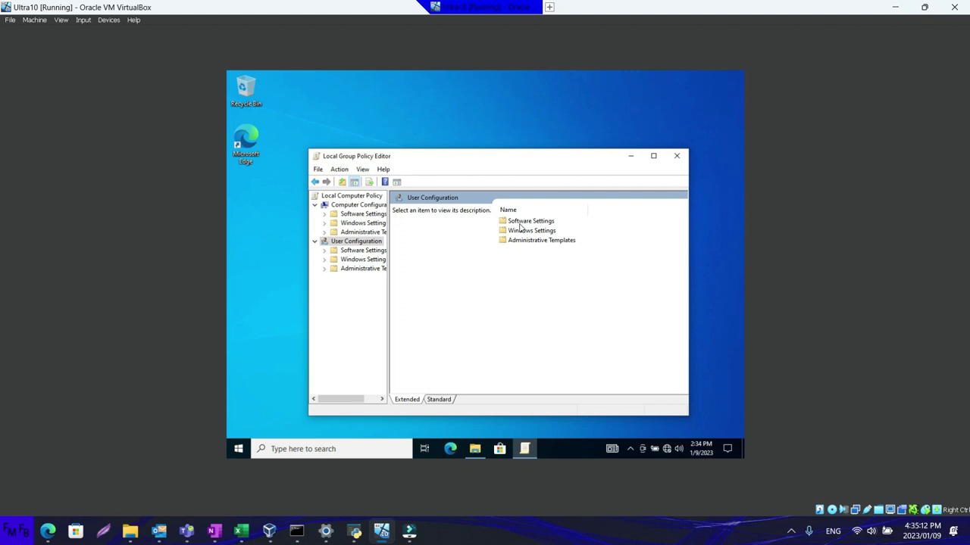
pyautogui.press('BackSpace')
pyautogui.doubleClick(519, 221)
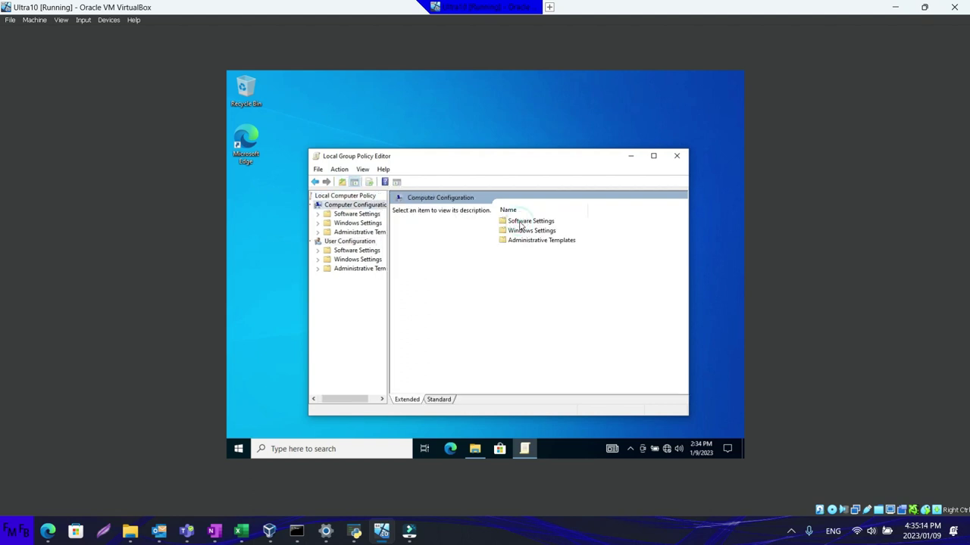
pyautogui.doubleClick(520, 241)
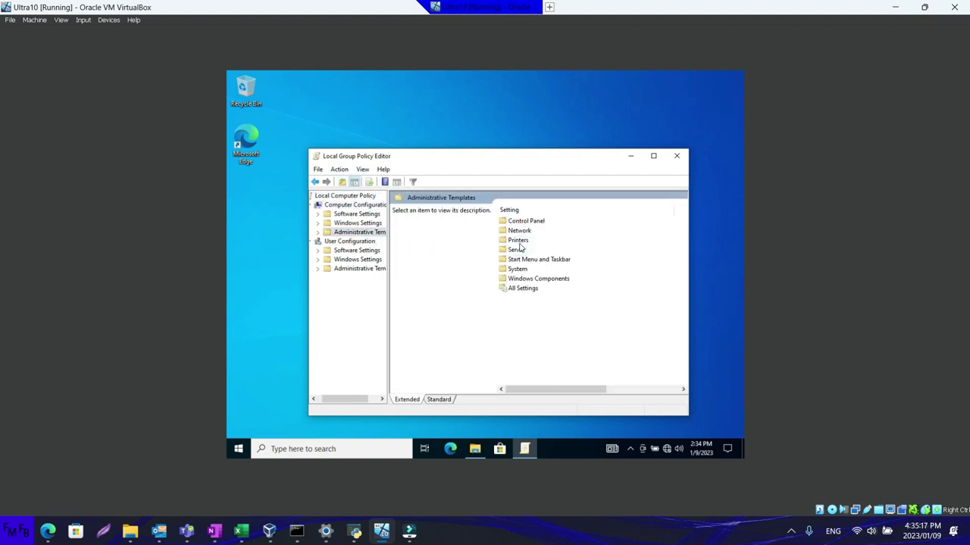
pyautogui.doubleClick(520, 278)
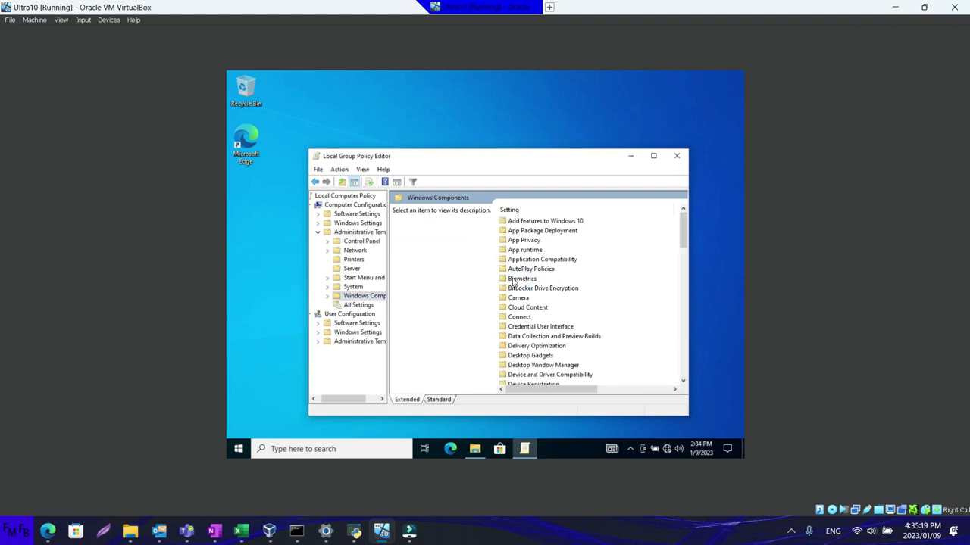
# Find the Windows Update folder within Windows Components and open its policy settings
pyautogui.press('w')
pyautogui.press('Down')
pyautogui.press('Down')
pyautogui.press('Down')
pyautogui.press('Down')
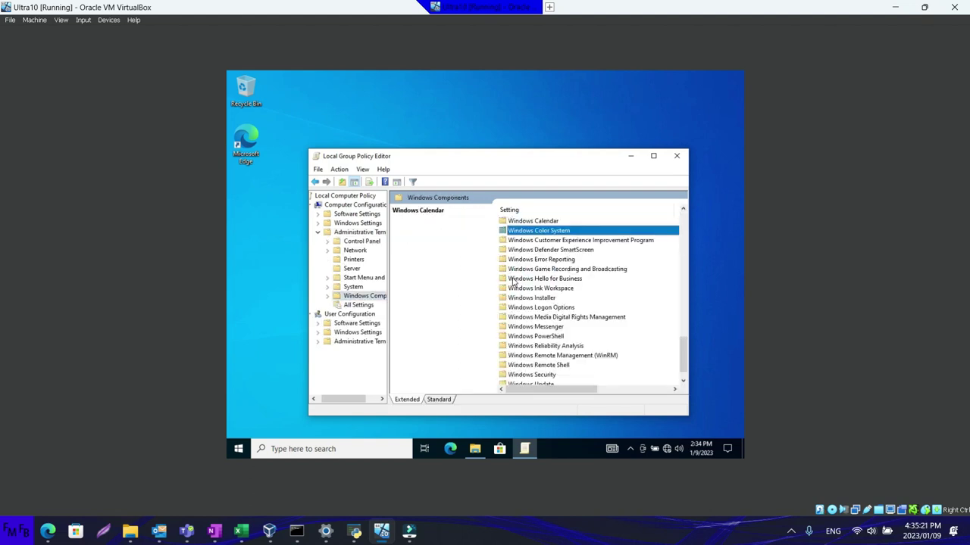
pyautogui.press('End')
pyautogui.press('Up')
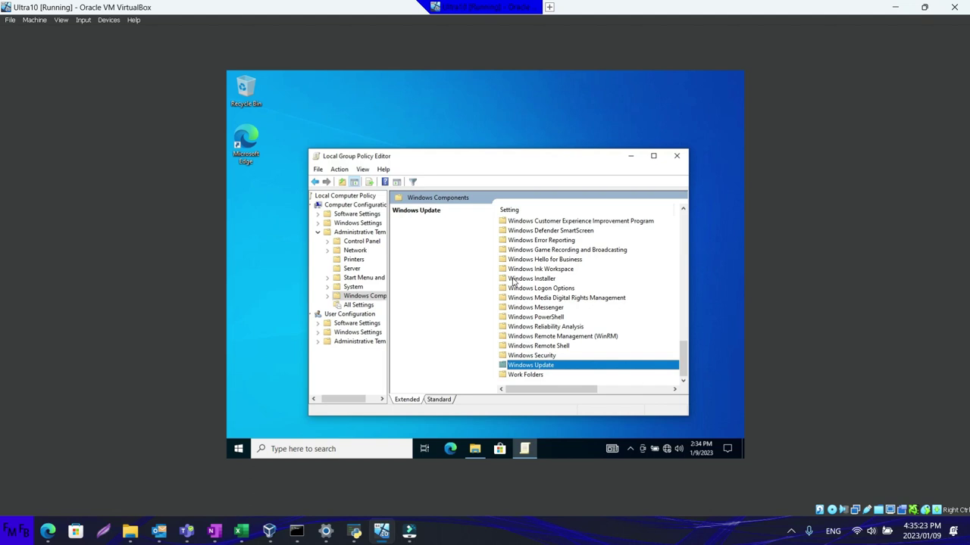
pyautogui.press('Return')
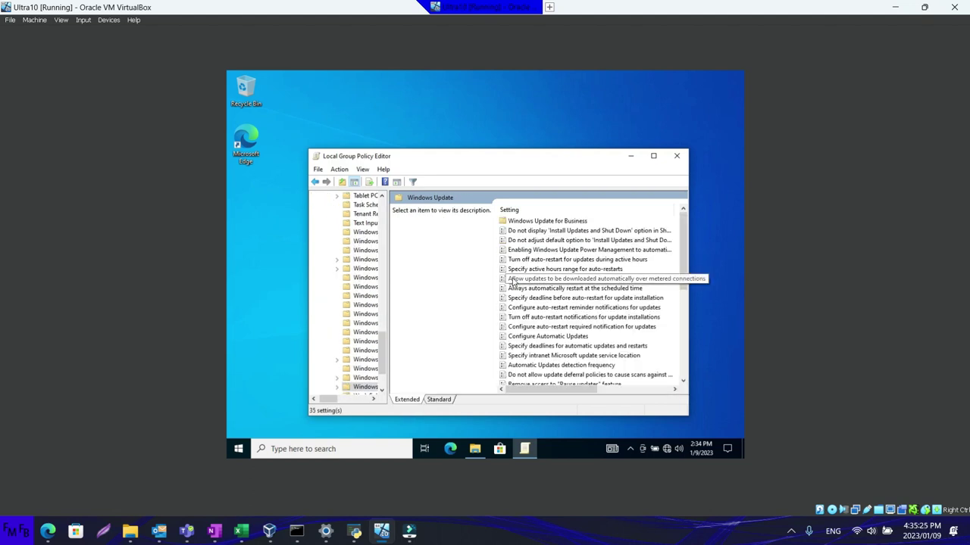
# Enable the Configure Automatic Updates policy with option "2 - Notify for download and auto install", apply it and close the policy editor
pyautogui.doubleClick(539, 338)
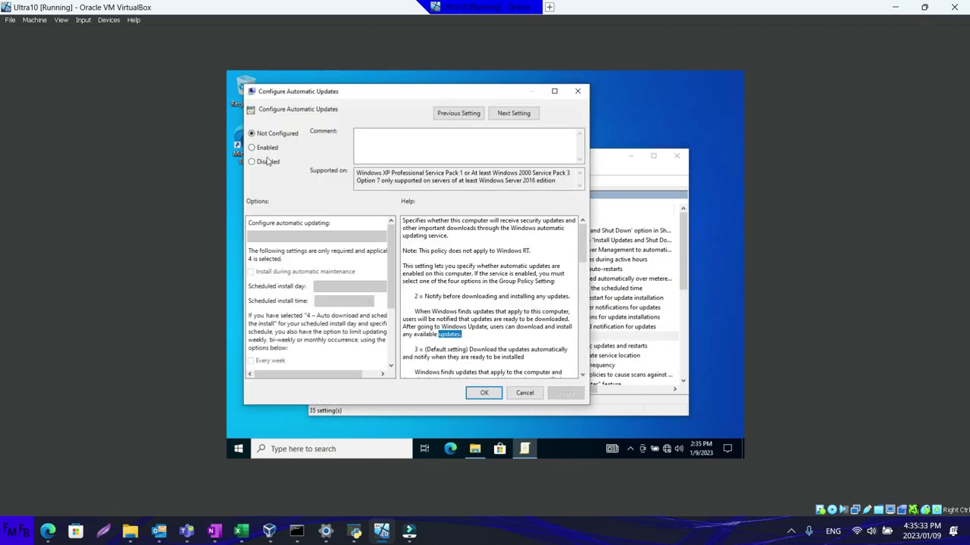
pyautogui.click(261, 148)
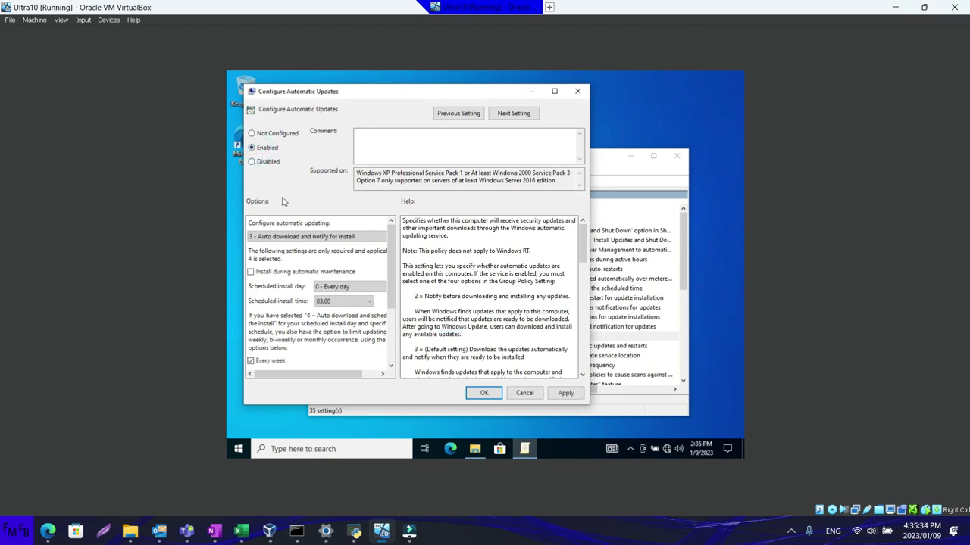
pyautogui.click(299, 238)
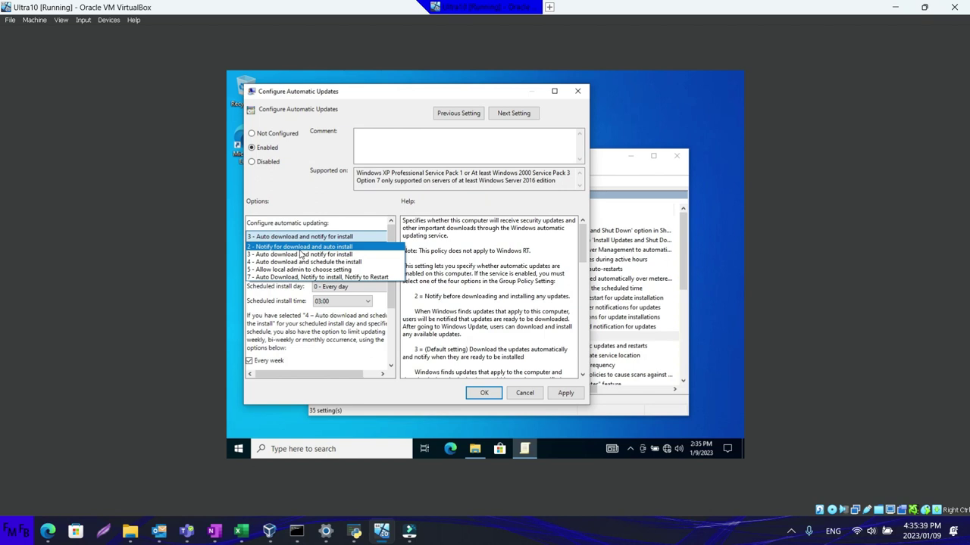
pyautogui.click(301, 248)
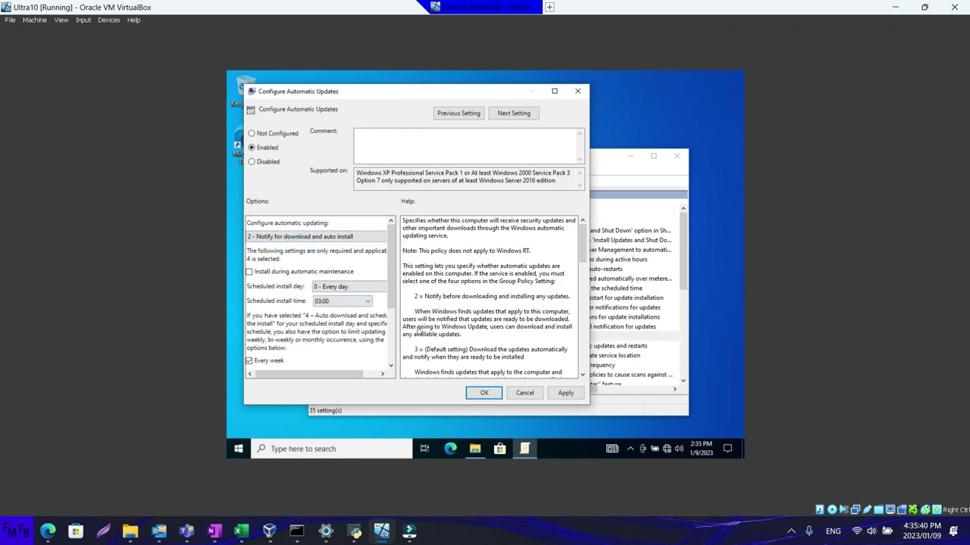
pyautogui.click(565, 393)
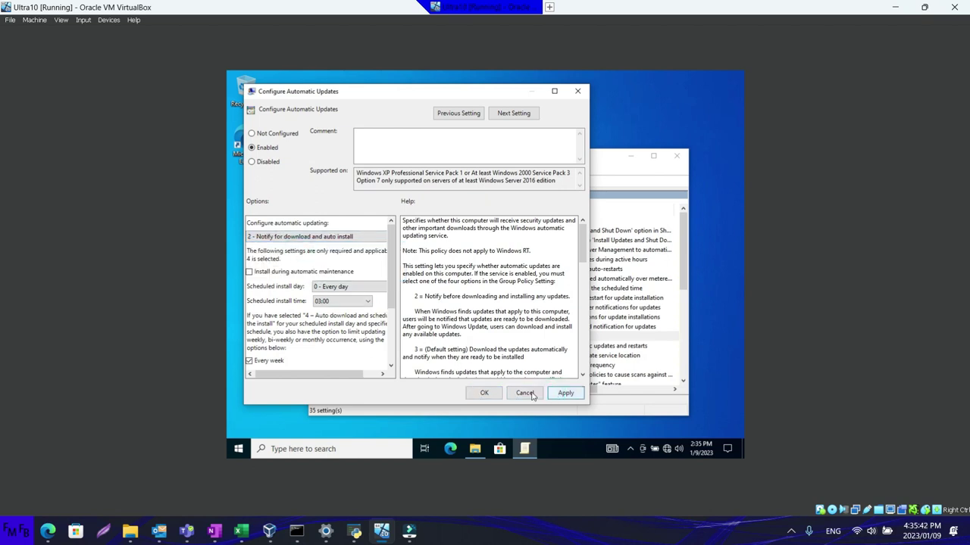
pyautogui.click(486, 393)
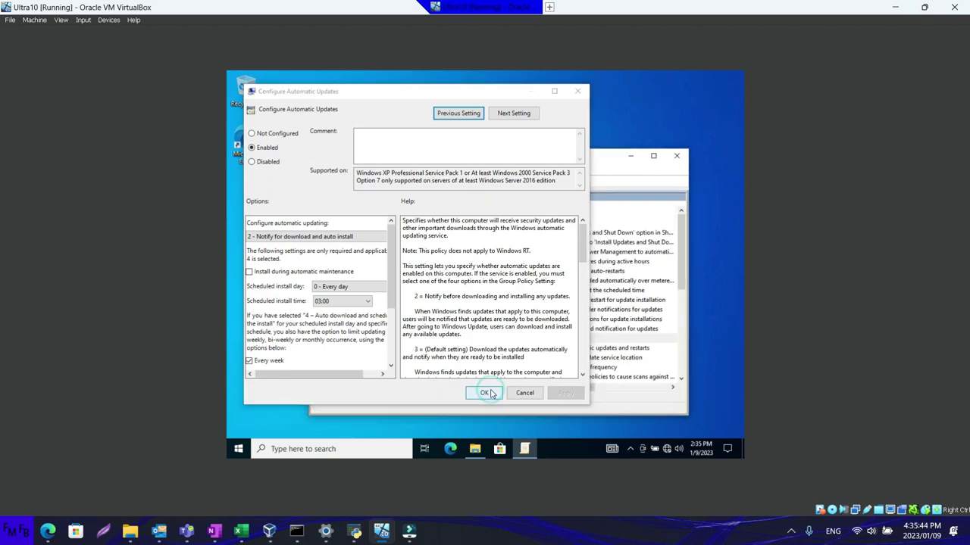
pyautogui.click(676, 155)
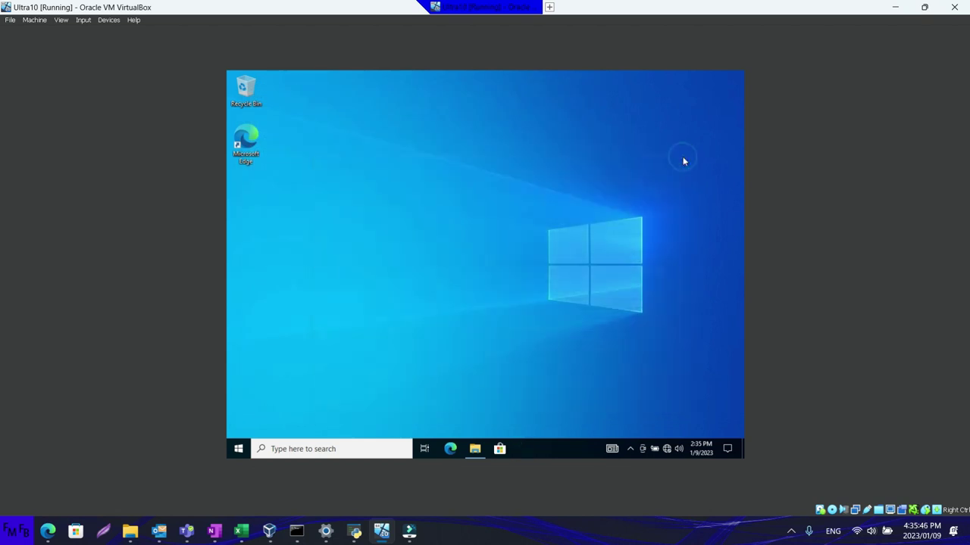
# Merge the "Only Security updates" registry file from the Registry folder into the registry, approving the prompts, and close the folder window
pyautogui.click(475, 448)
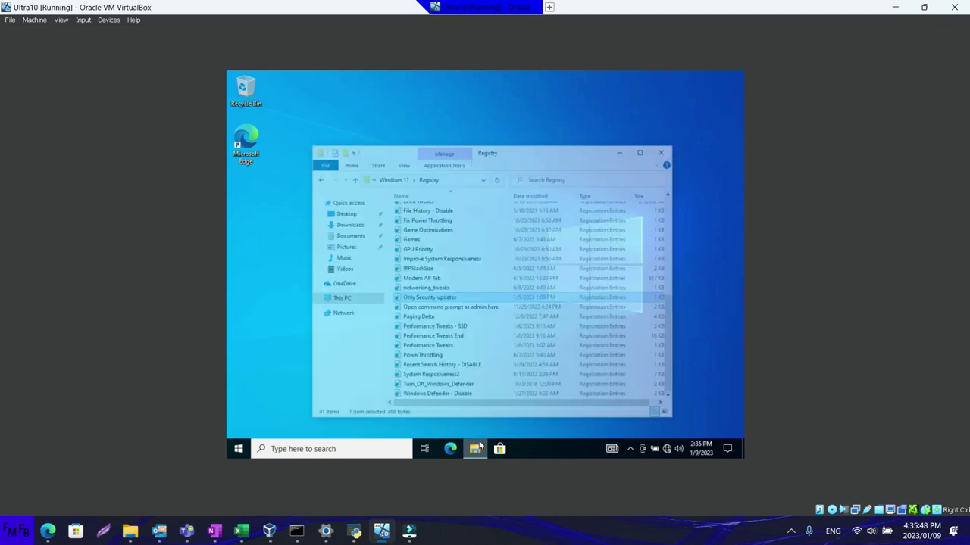
pyautogui.doubleClick(456, 275)
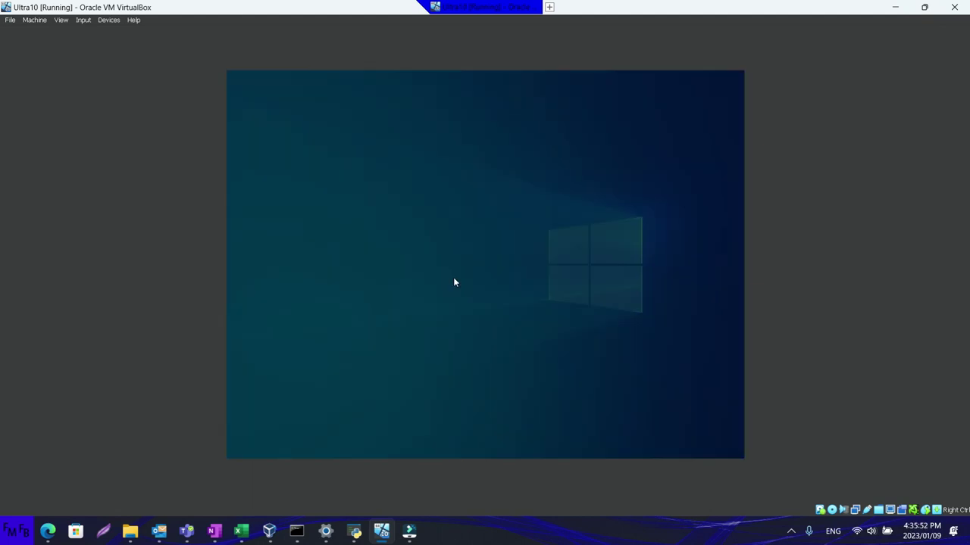
pyautogui.click(405, 321)
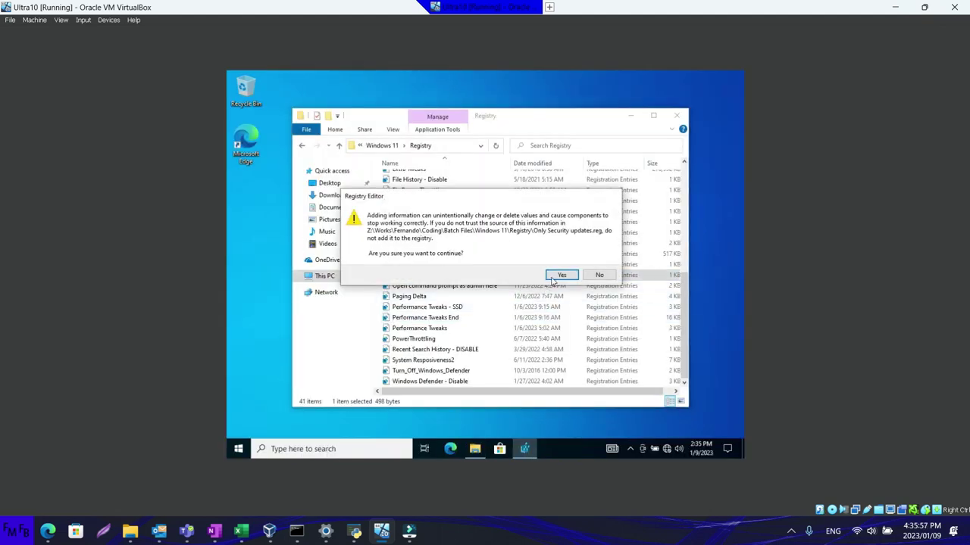
pyautogui.click(557, 276)
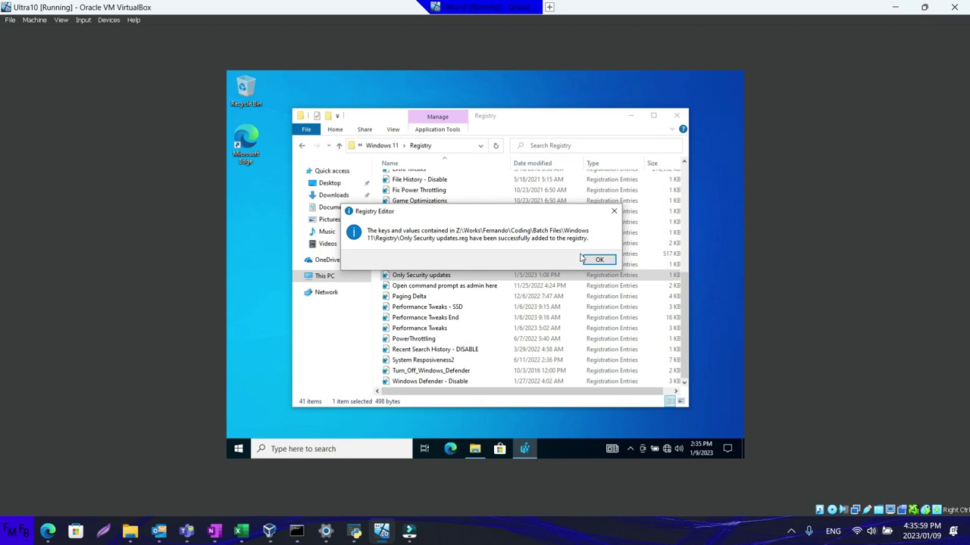
pyautogui.click(598, 260)
pyautogui.click(669, 116)
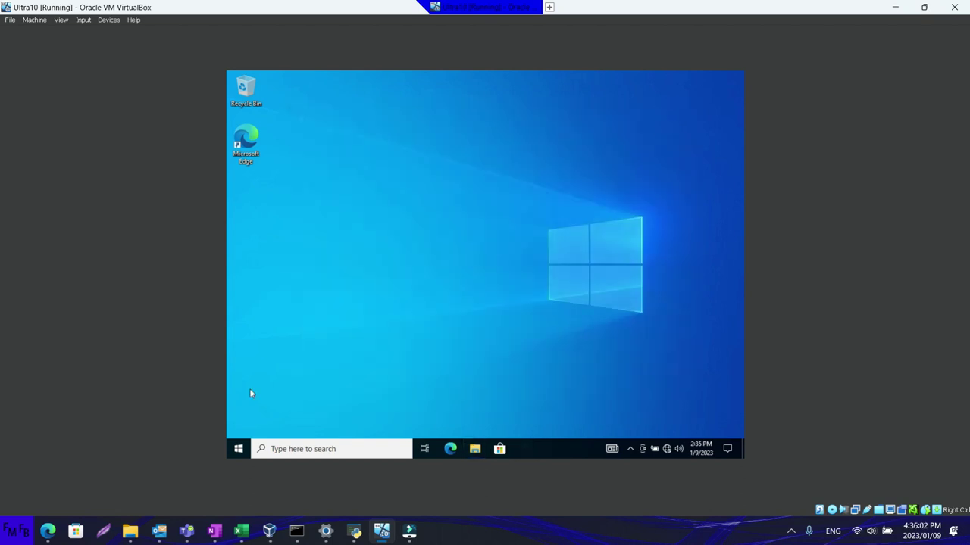
# Open Windows Settings, search for "file" and open the File system privacy settings
pyautogui.click(238, 448)
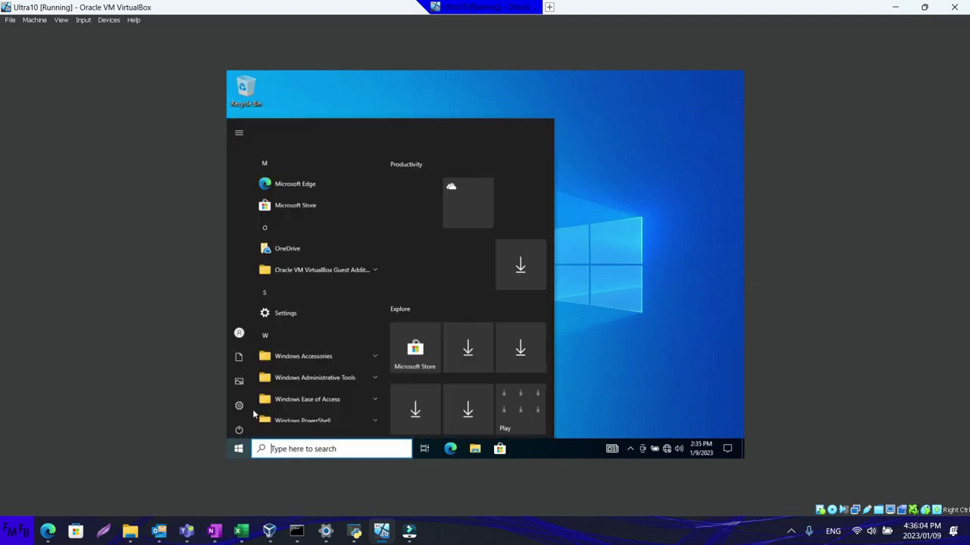
pyautogui.click(244, 402)
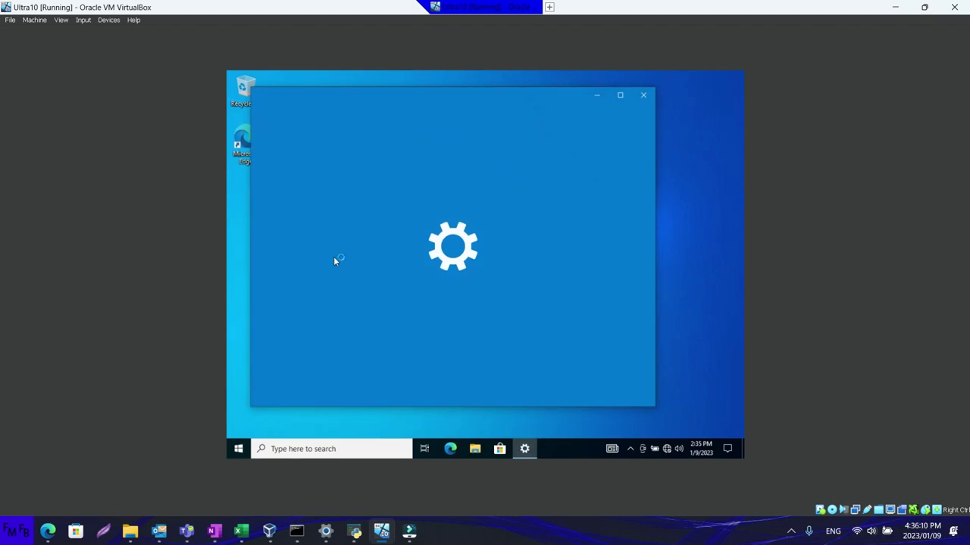
pyautogui.click(394, 273)
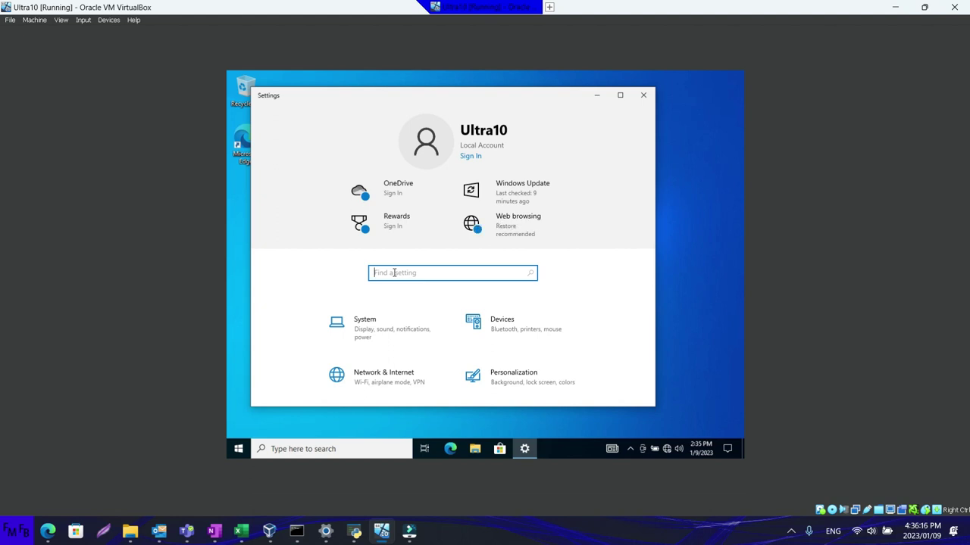
pyautogui.write('file')
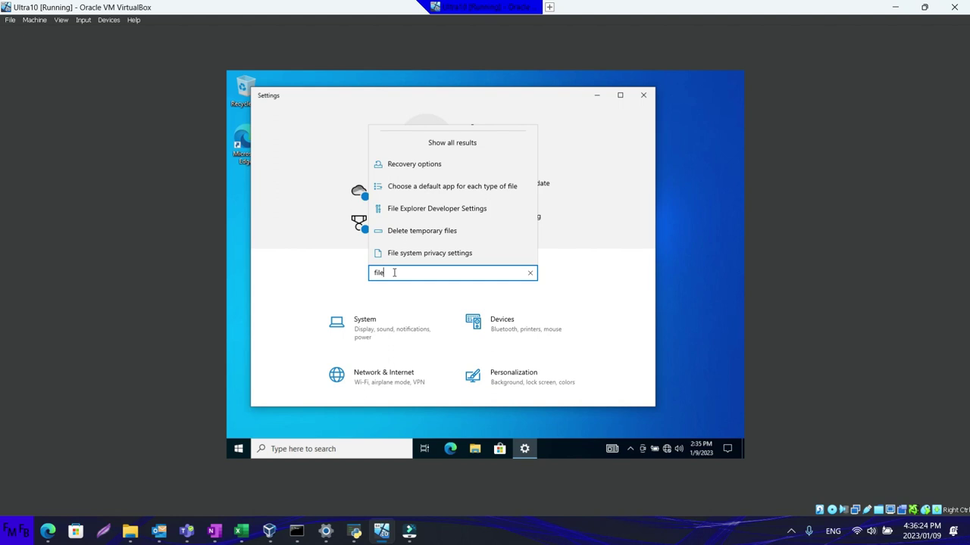
pyautogui.click(413, 255)
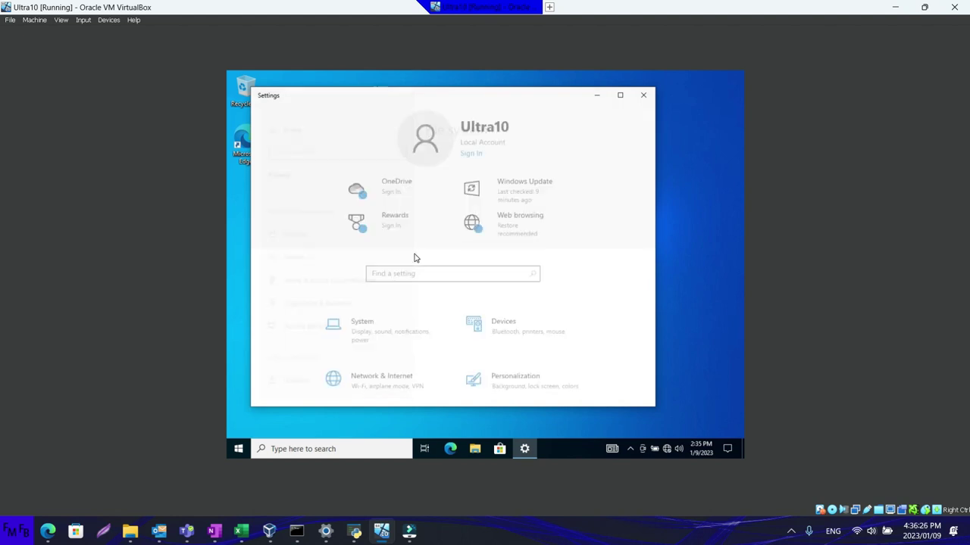
pyautogui.scroll(-3, 437, 297)
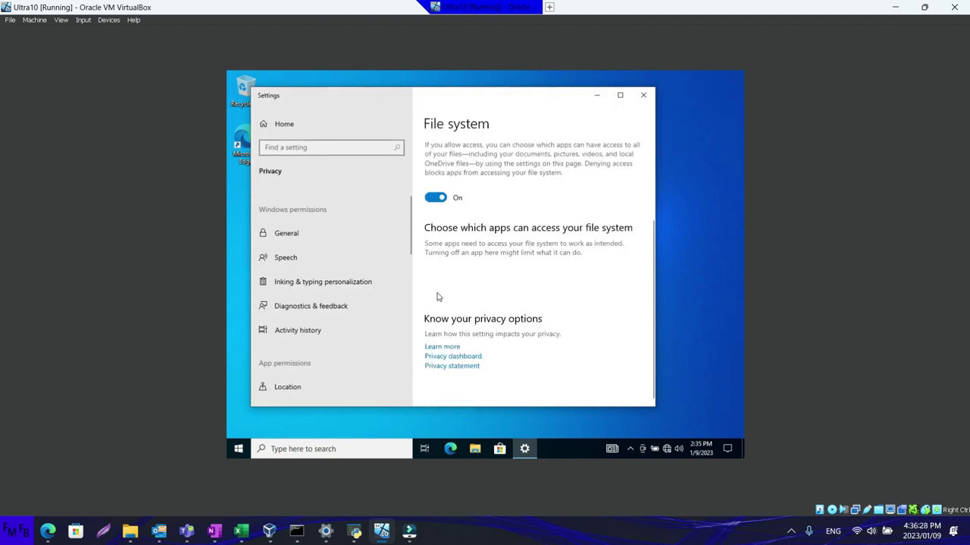
# Refit the virtual machine display to its full window, maximize Settings and turn off app access to the file system
pyautogui.click(915, 9)
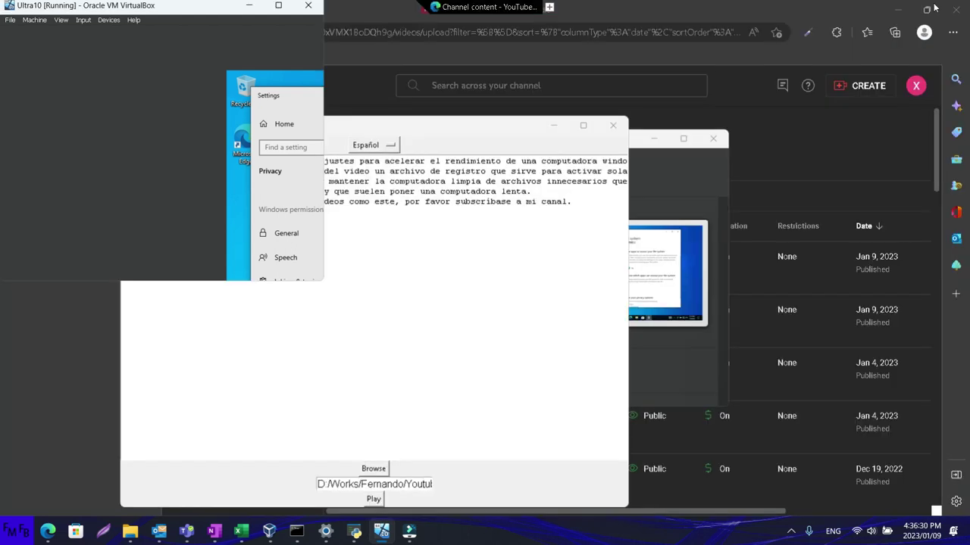
pyautogui.click(278, 5)
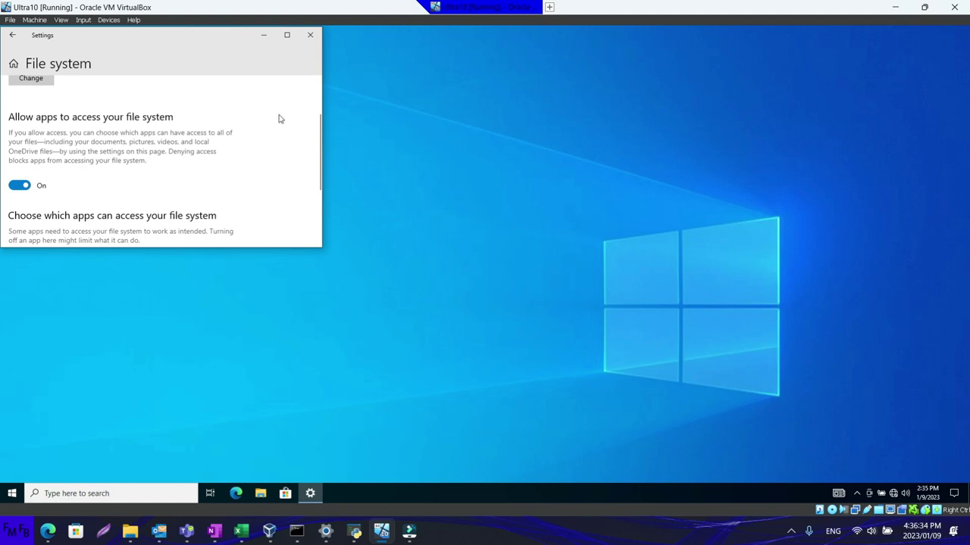
pyautogui.click(287, 35)
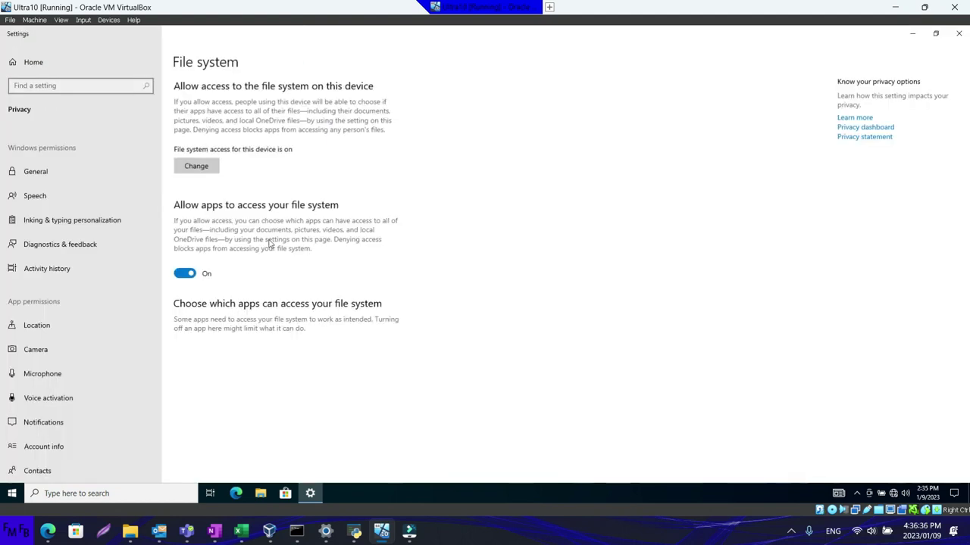
pyautogui.click(188, 273)
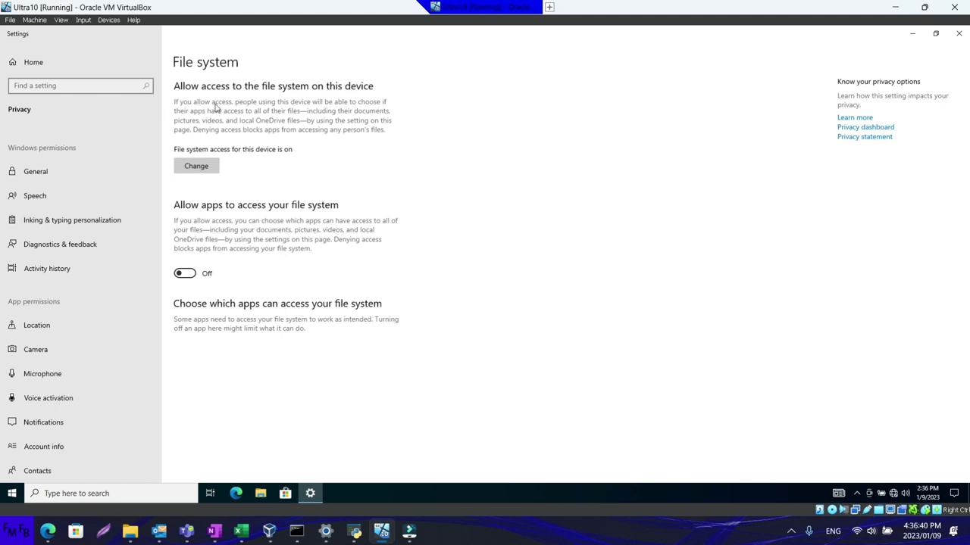
# Review the Activity history, Microphone and Location privacy pages, including the per-app location permissions
pyautogui.click(79, 279)
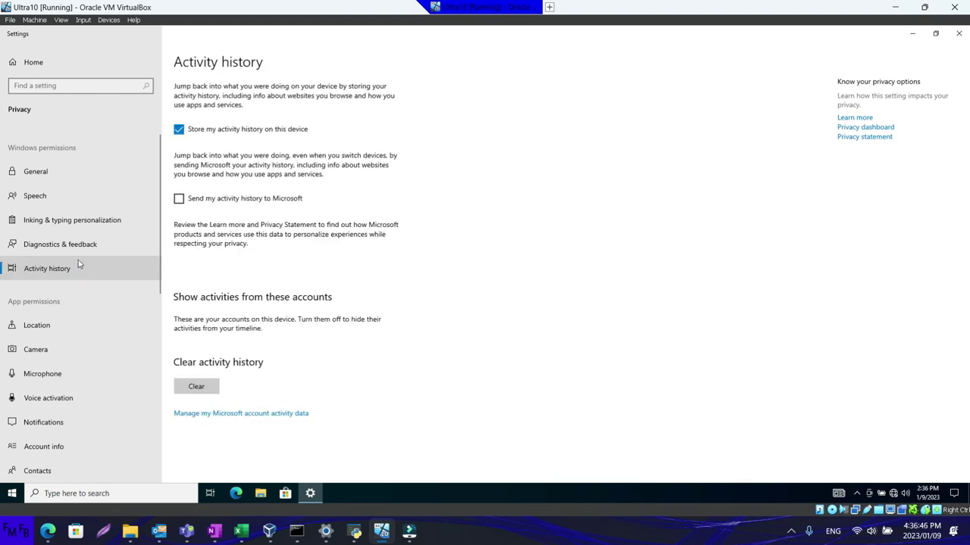
pyautogui.click(43, 374)
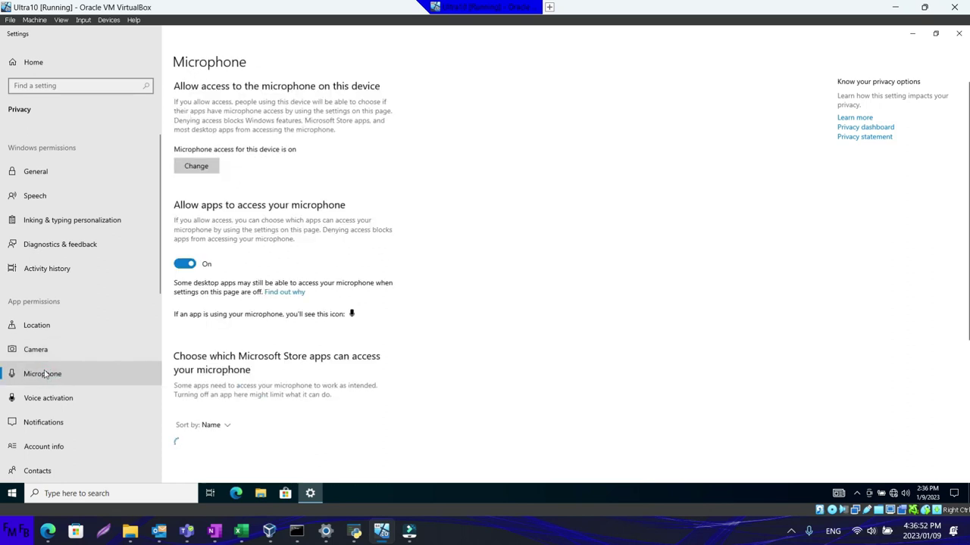
pyautogui.click(61, 331)
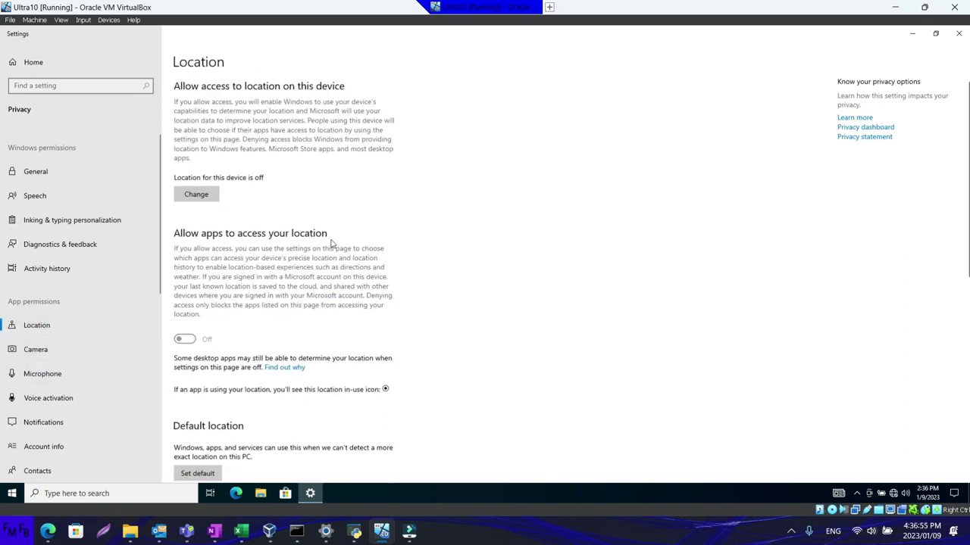
pyautogui.scroll(-5, 264, 273)
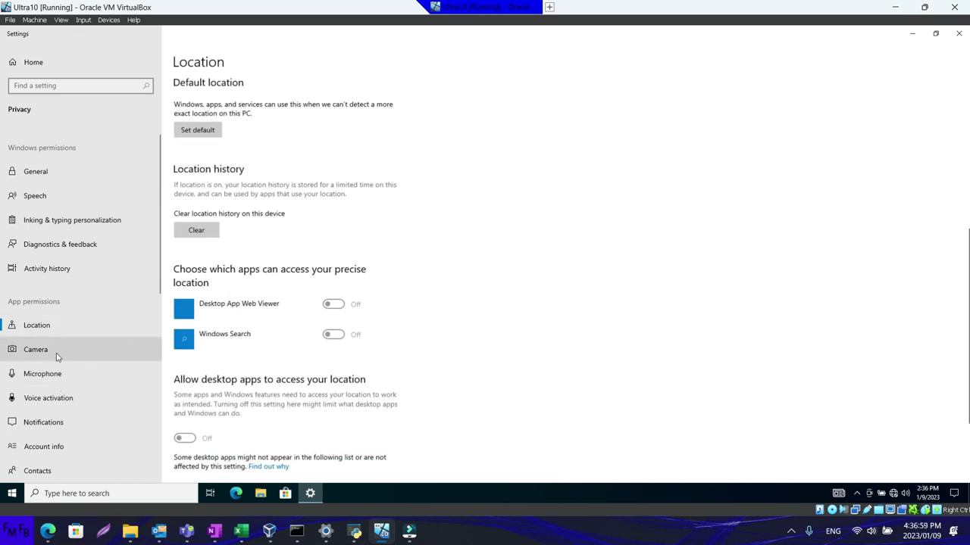
# Turn off voice activation for apps and app access to notifications in the privacy settings
pyautogui.click(55, 400)
pyautogui.click(185, 231)
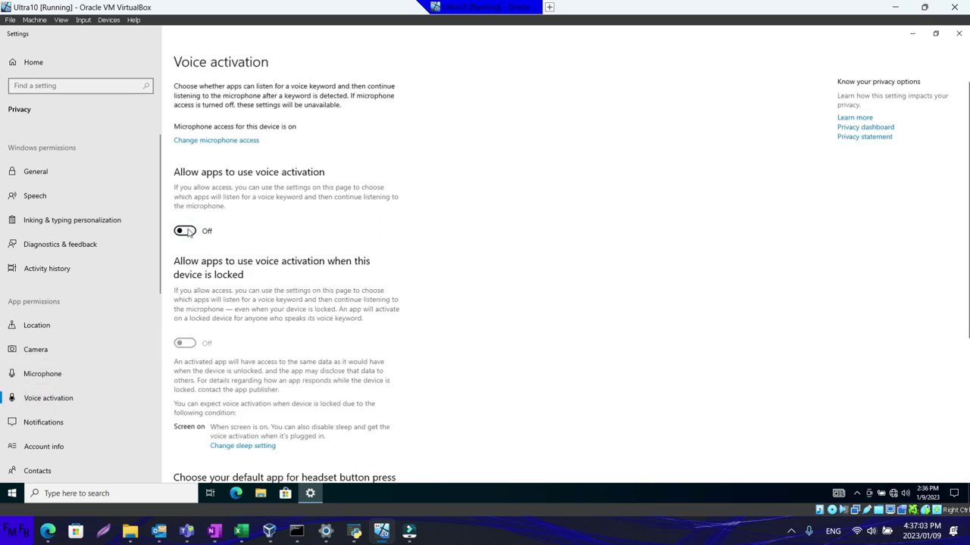
pyautogui.click(64, 428)
pyautogui.click(185, 254)
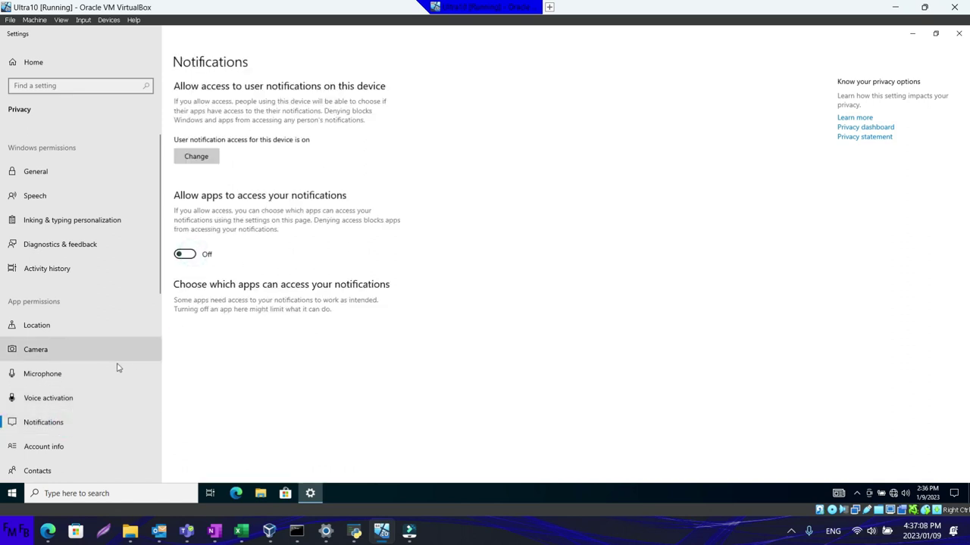
# Turn off app access to account info and contacts in the privacy settings
pyautogui.scroll(-3, 103, 387)
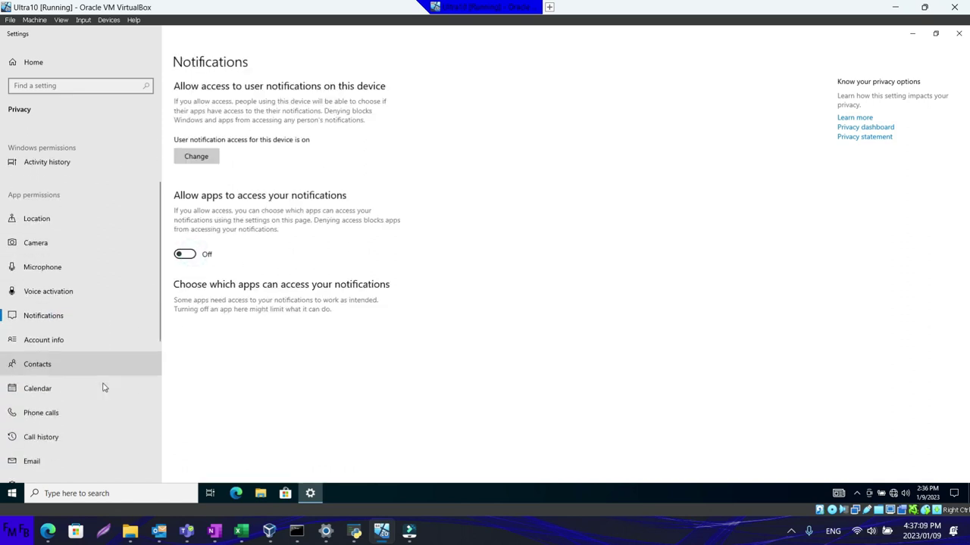
pyautogui.click(86, 347)
pyautogui.click(185, 264)
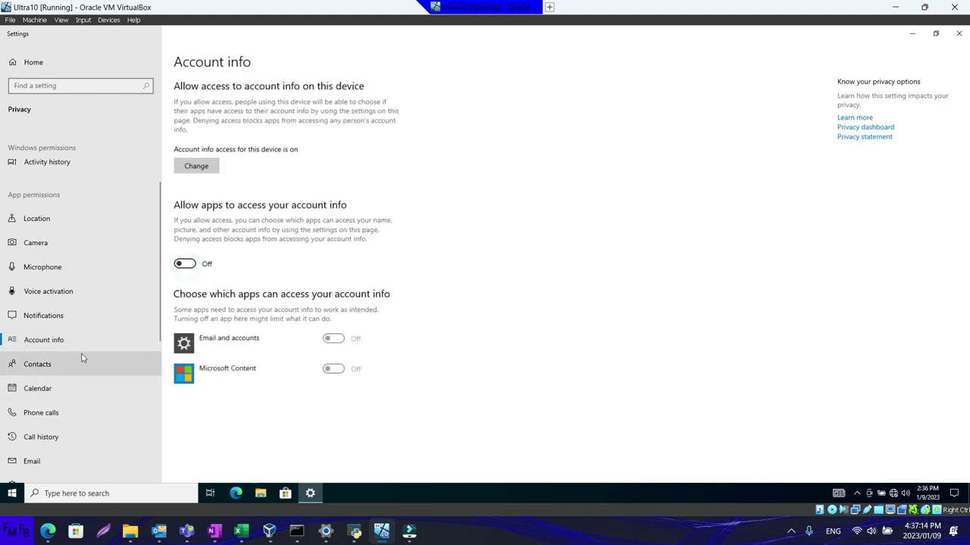
pyautogui.click(81, 355)
pyautogui.click(192, 256)
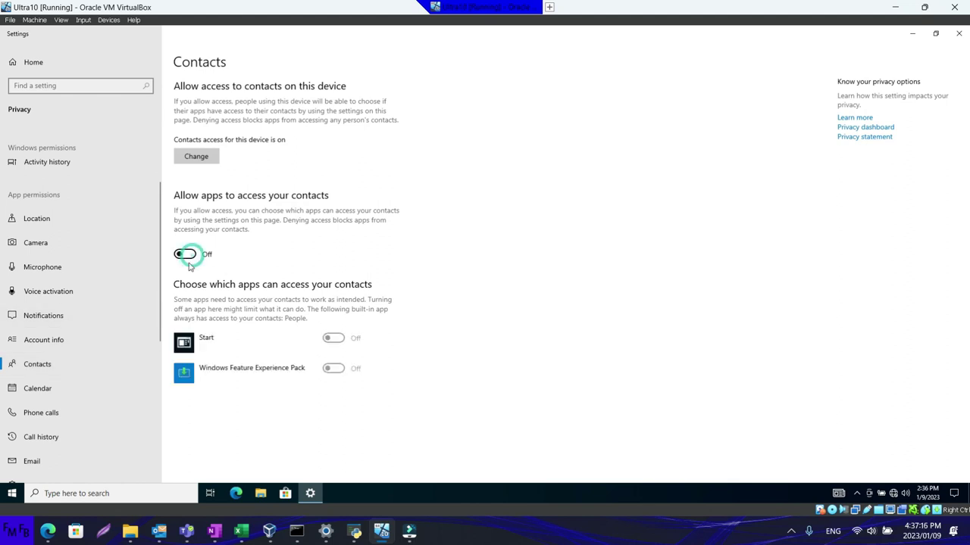
# Turn off app access to the calendar and disallow apps from making phone calls
pyautogui.click(68, 391)
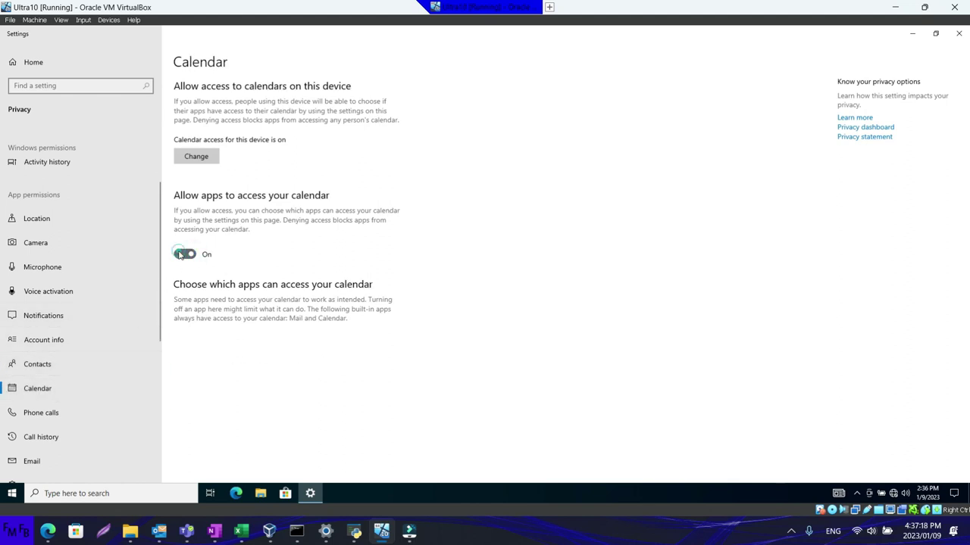
pyautogui.click(184, 254)
pyautogui.click(55, 414)
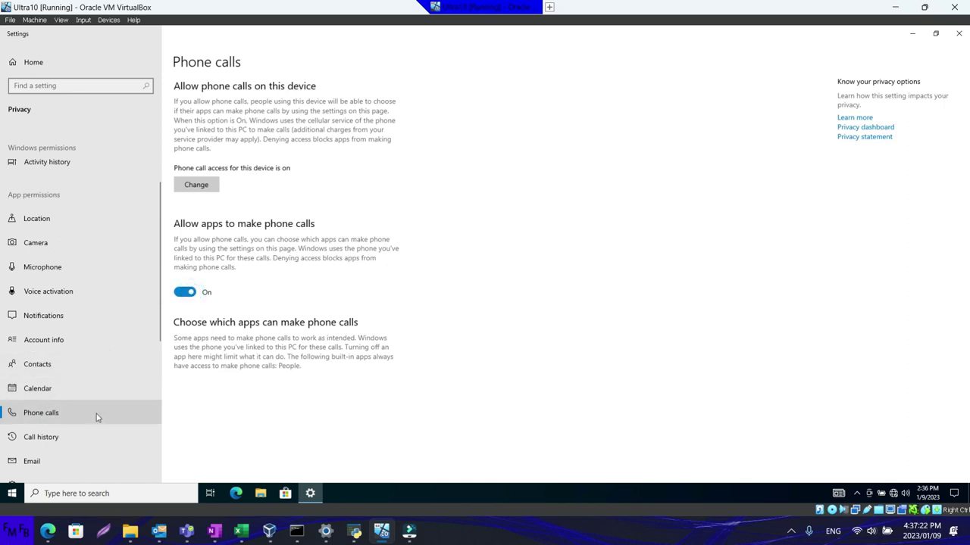
pyautogui.click(182, 292)
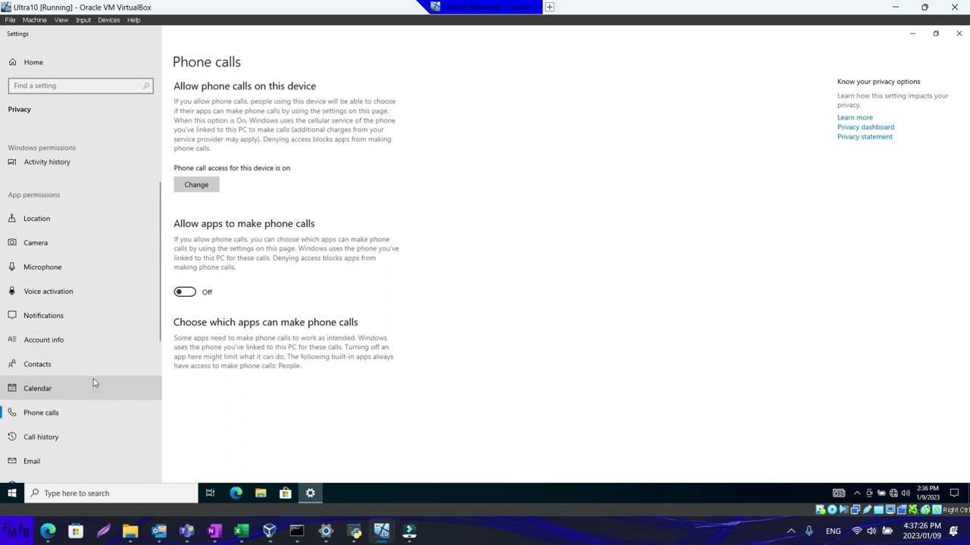
# Turn off app access to call history and email in the app permissions
pyautogui.click(67, 438)
pyautogui.click(182, 264)
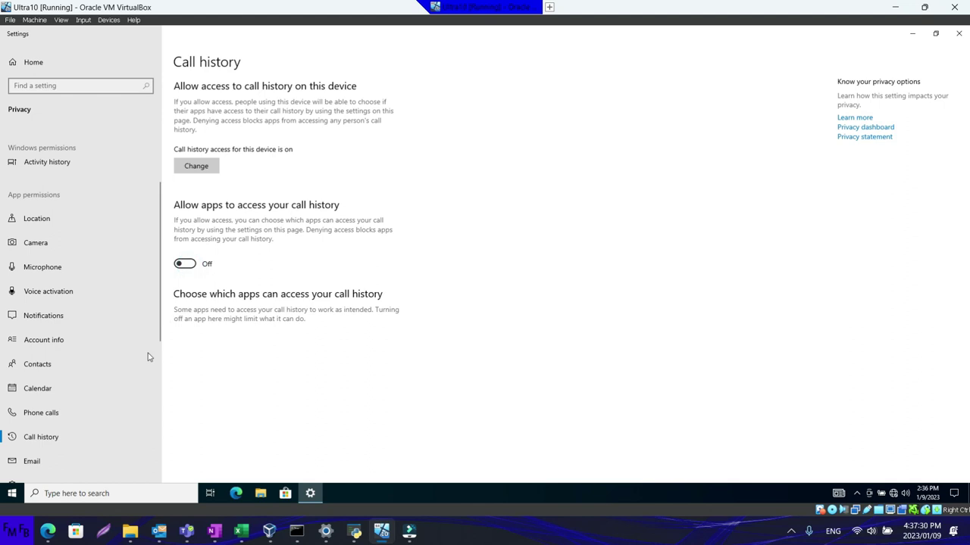
pyautogui.click(61, 459)
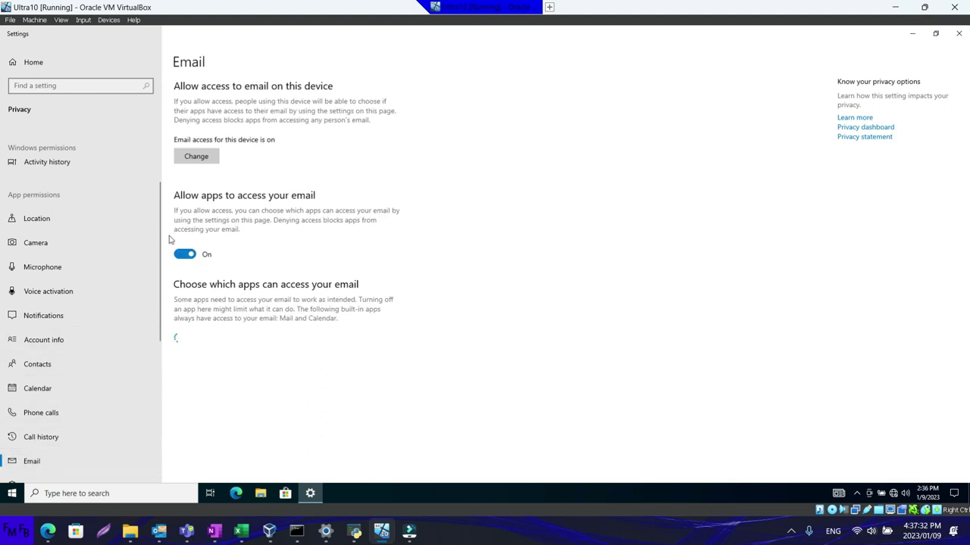
pyautogui.click(185, 253)
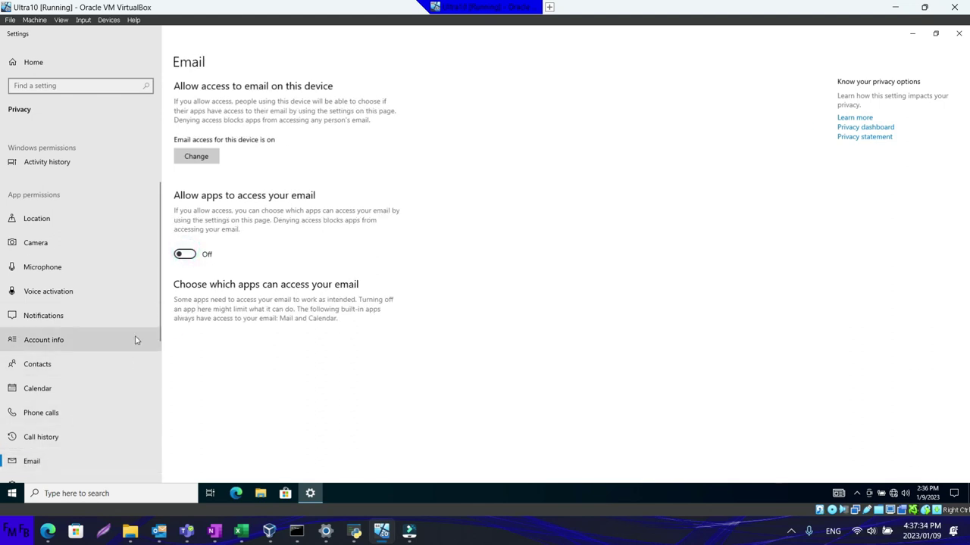
# Turn off app access to tasks and disallow apps from reading or sending messages
pyautogui.scroll(-5, 136, 341)
pyautogui.click(109, 324)
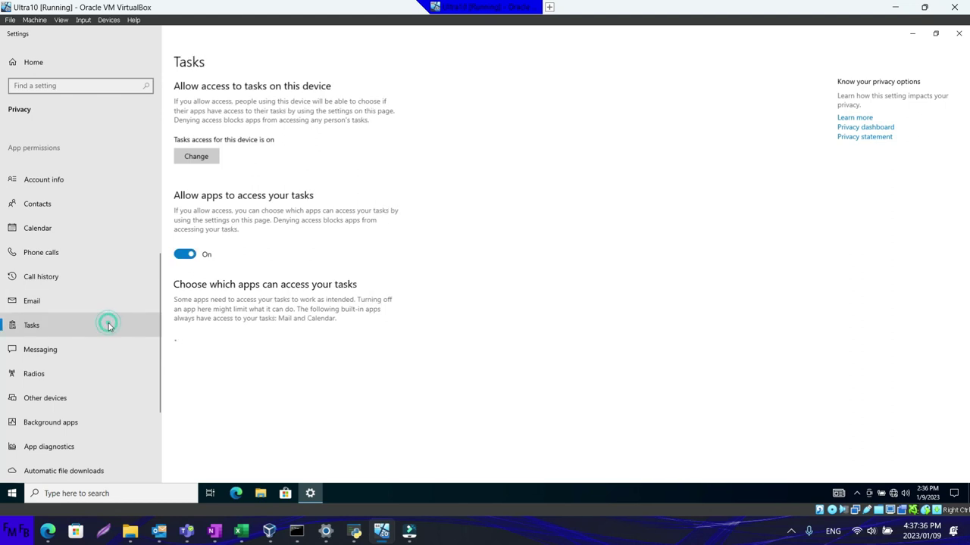
pyautogui.click(186, 255)
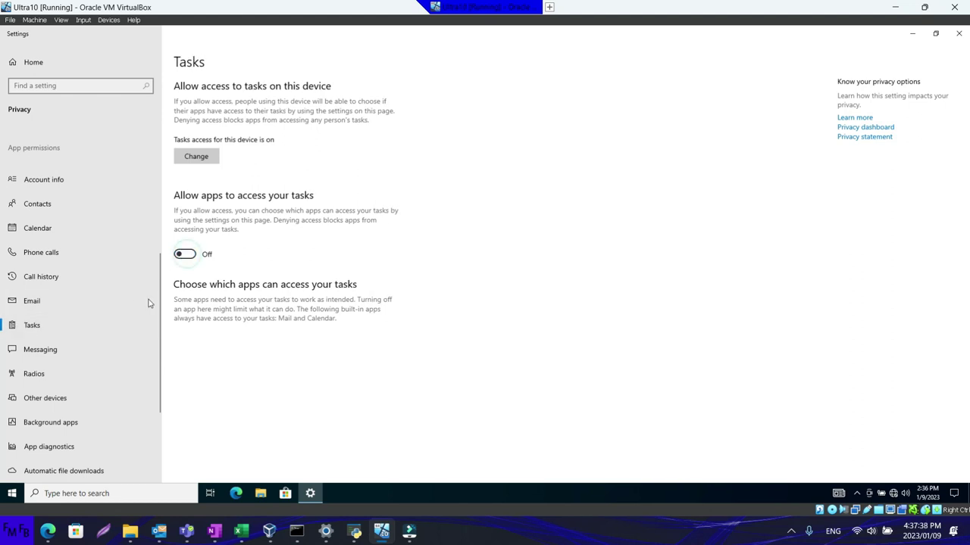
pyautogui.click(98, 341)
pyautogui.click(186, 263)
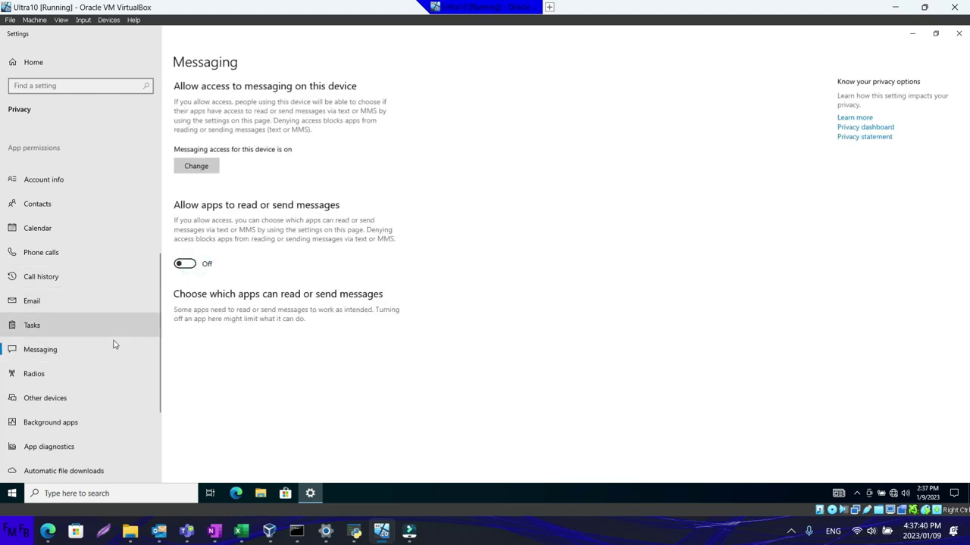
# Turn off app control of device radios and communication with unpaired devices
pyautogui.click(91, 369)
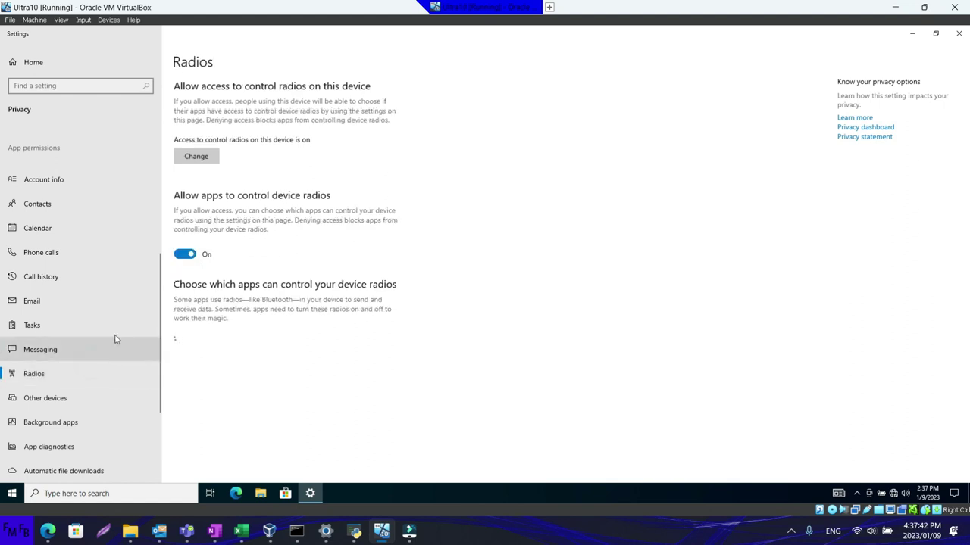
pyautogui.click(185, 253)
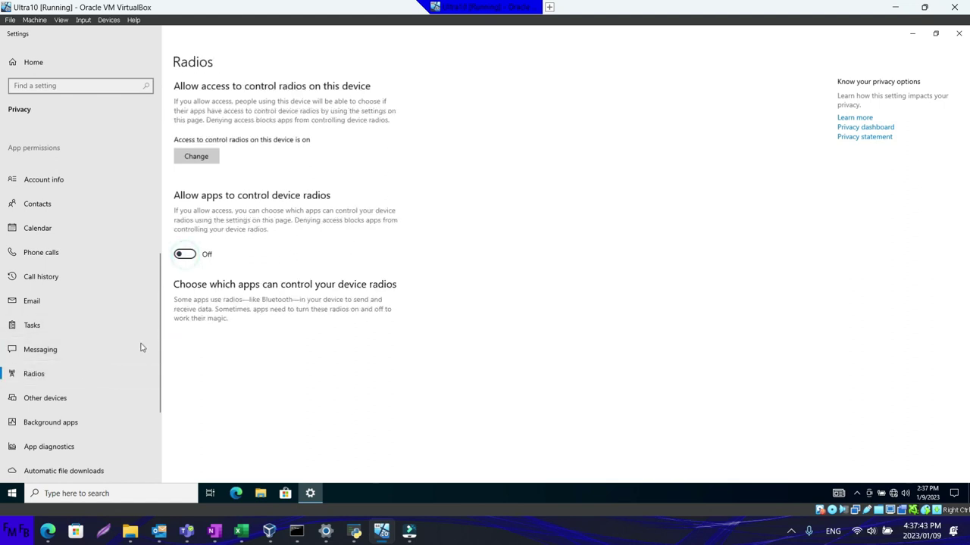
pyautogui.click(81, 396)
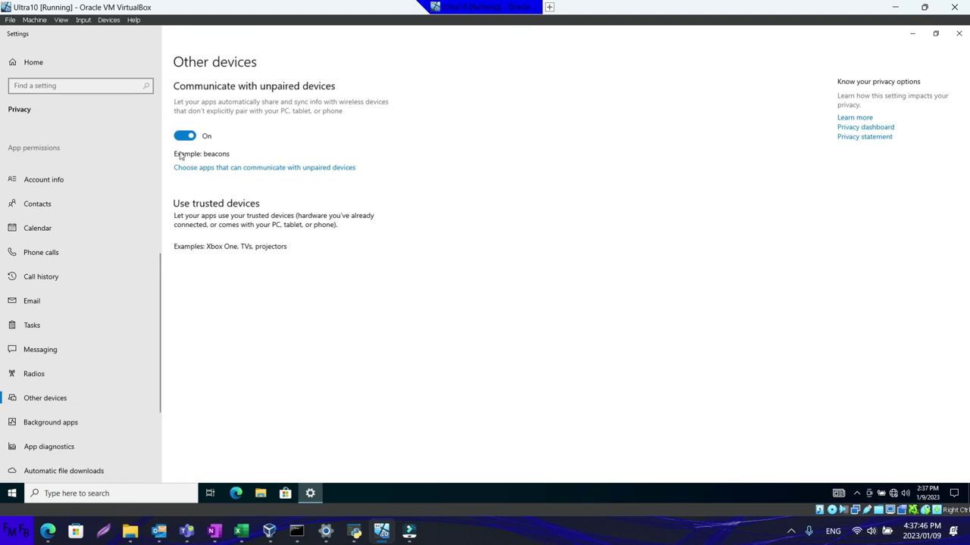
pyautogui.click(184, 136)
# Stop apps from running in the background and turn off their access to diagnostic info about other apps
pyautogui.click(88, 419)
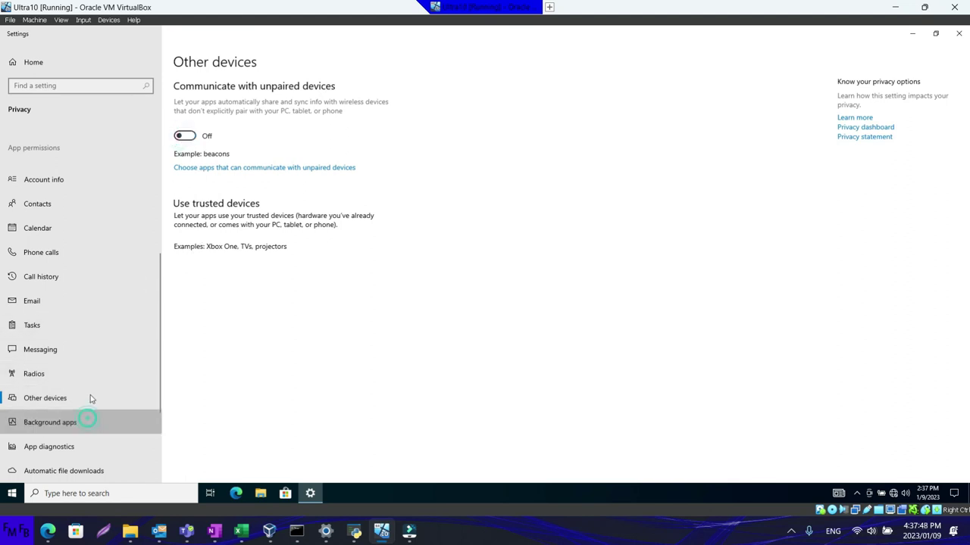
pyautogui.click(185, 122)
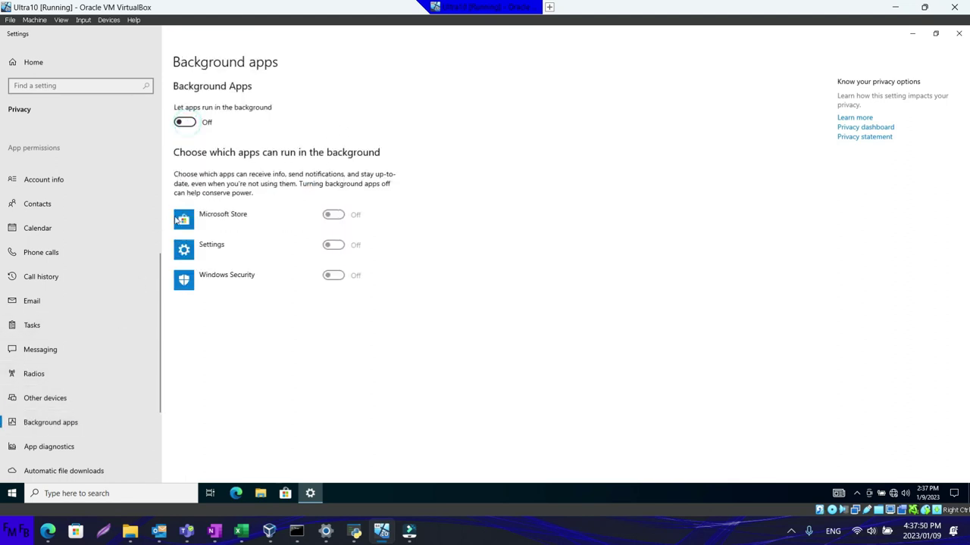
pyautogui.click(82, 450)
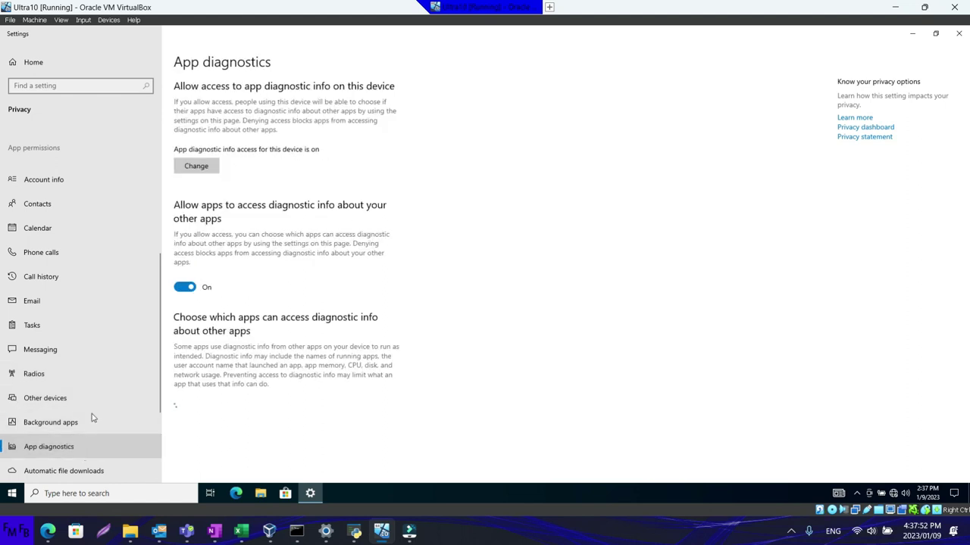
pyautogui.click(184, 287)
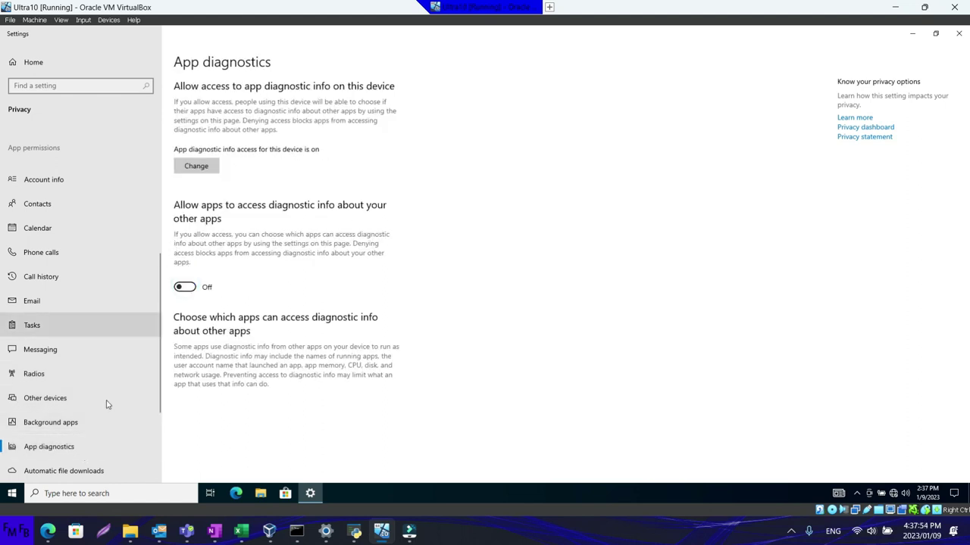
# Check the Automatic file downloads page and turn off app access to the documents library
pyautogui.click(86, 468)
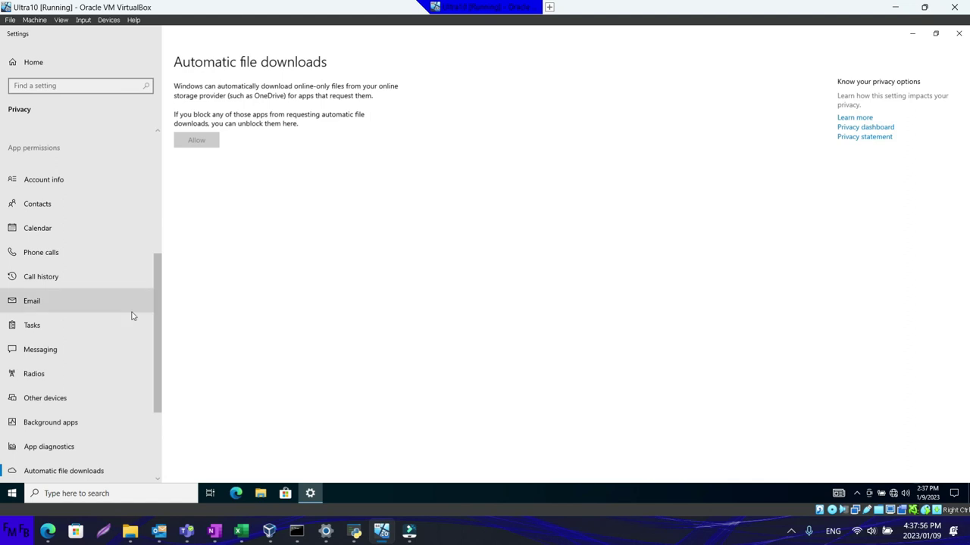
pyautogui.scroll(-4, 132, 313)
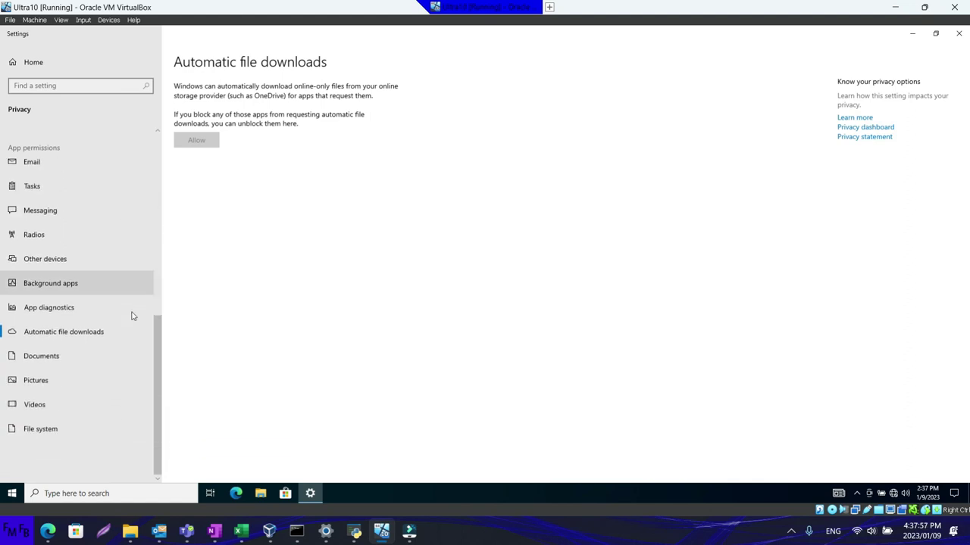
pyautogui.click(93, 355)
pyautogui.click(184, 282)
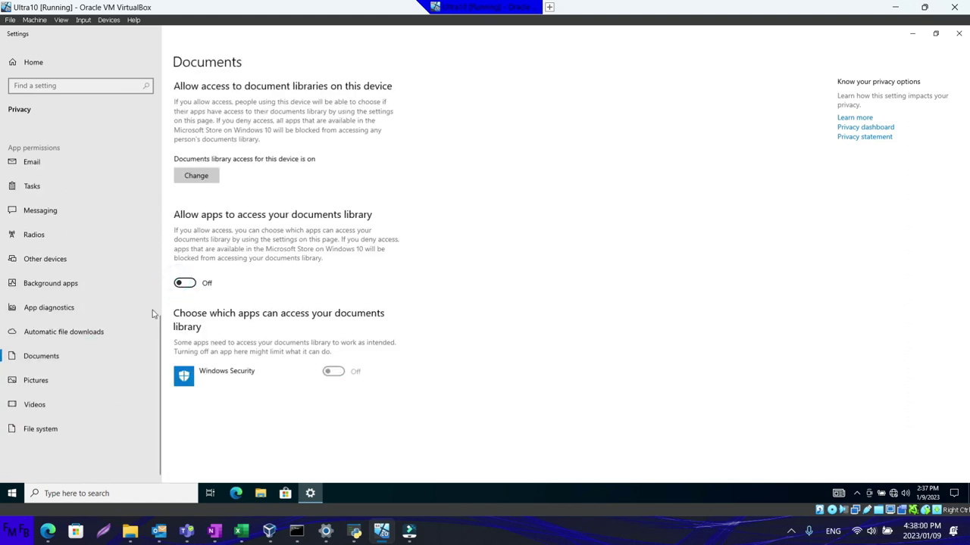
# Turn off app access to the pictures and videos libraries and check the File system permission
pyautogui.click(92, 381)
pyautogui.click(185, 283)
pyautogui.click(100, 406)
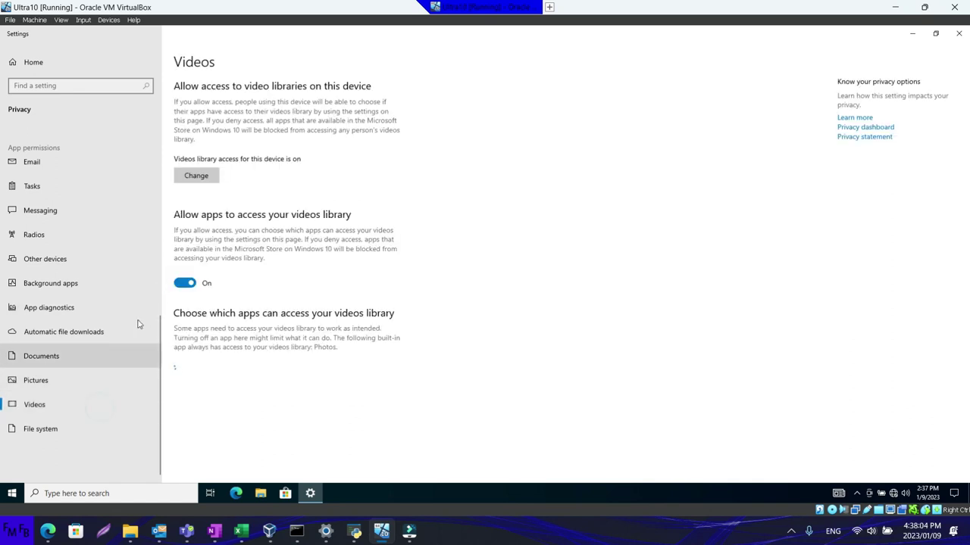
pyautogui.click(183, 282)
pyautogui.click(76, 426)
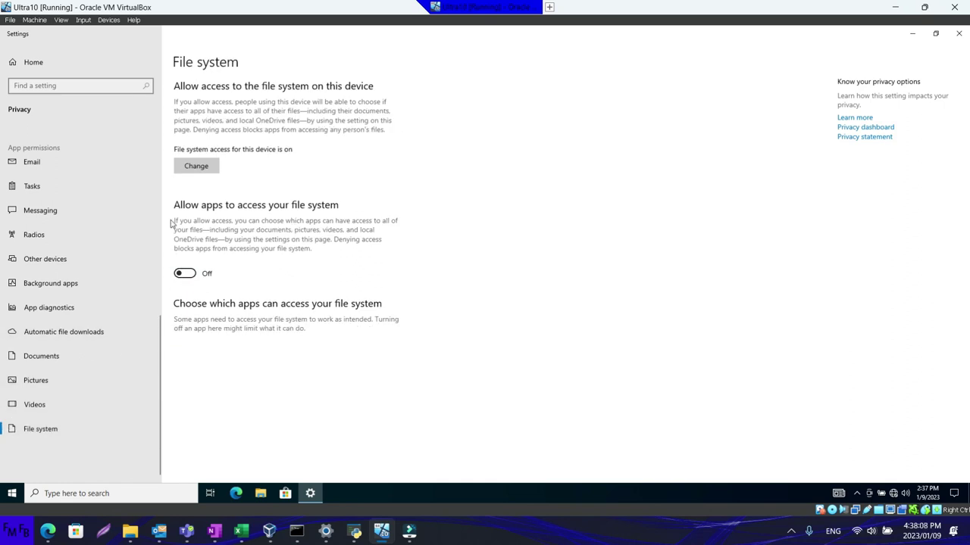
pyautogui.scroll(4, 119, 223)
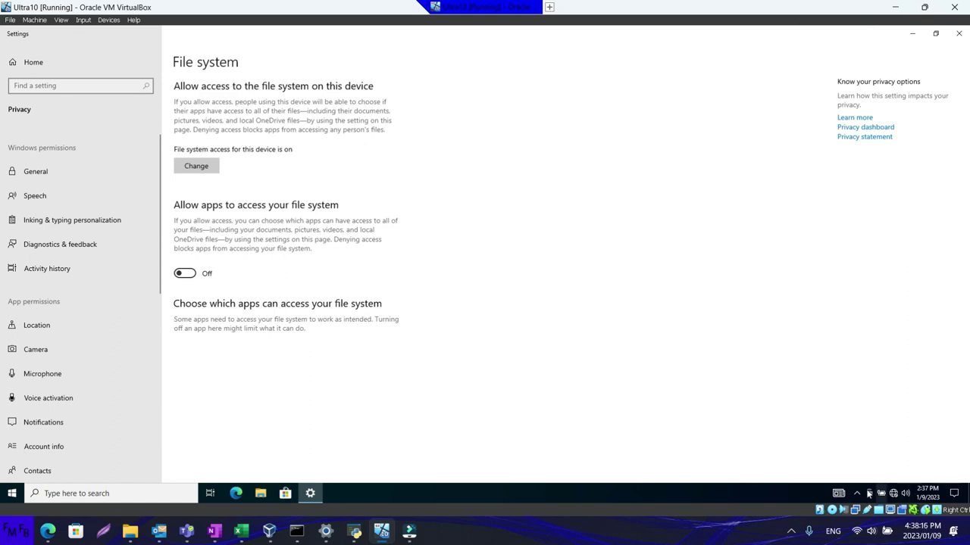
# Examine the virtual machine's CPU and memory performance in Task Manager with full details, and close it
pyautogui.rightClick(529, 490)
pyautogui.click(557, 439)
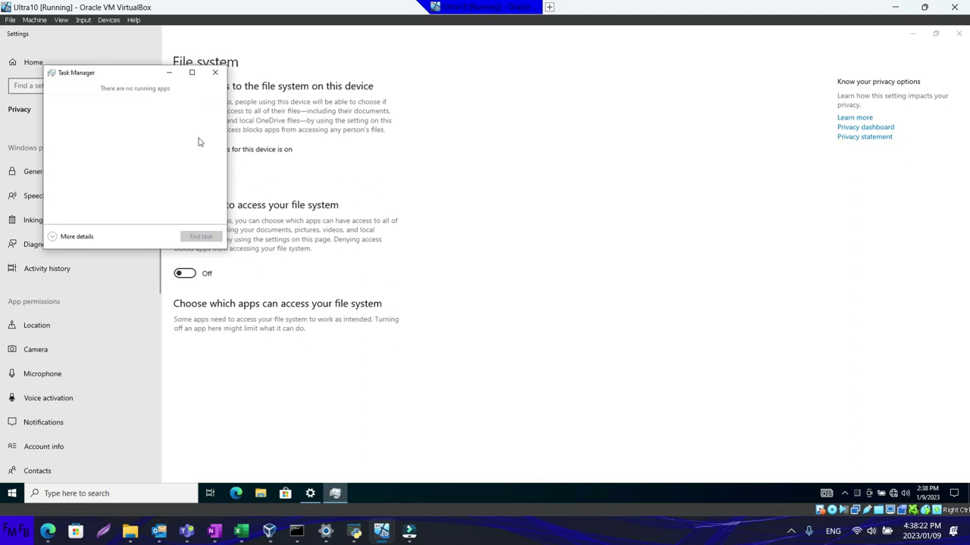
pyautogui.click(54, 237)
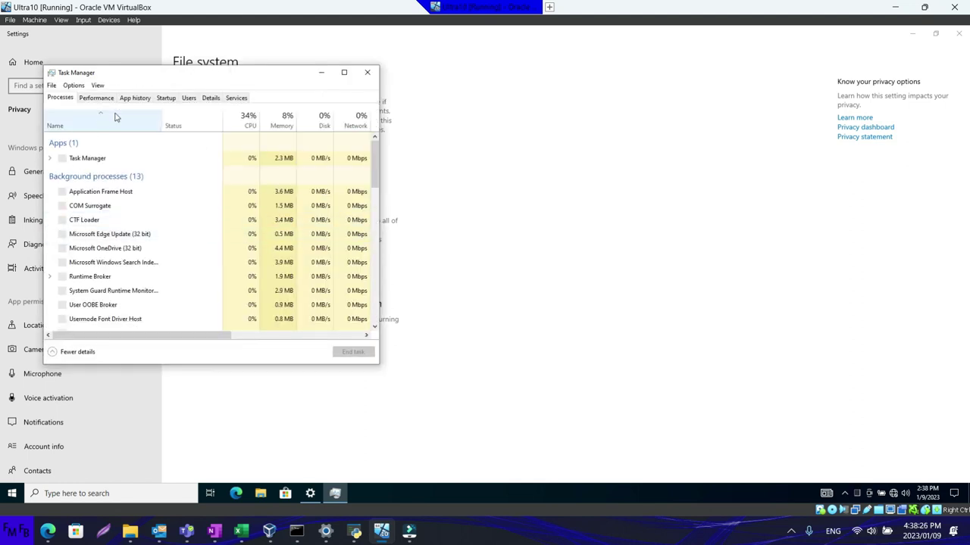
pyautogui.click(102, 99)
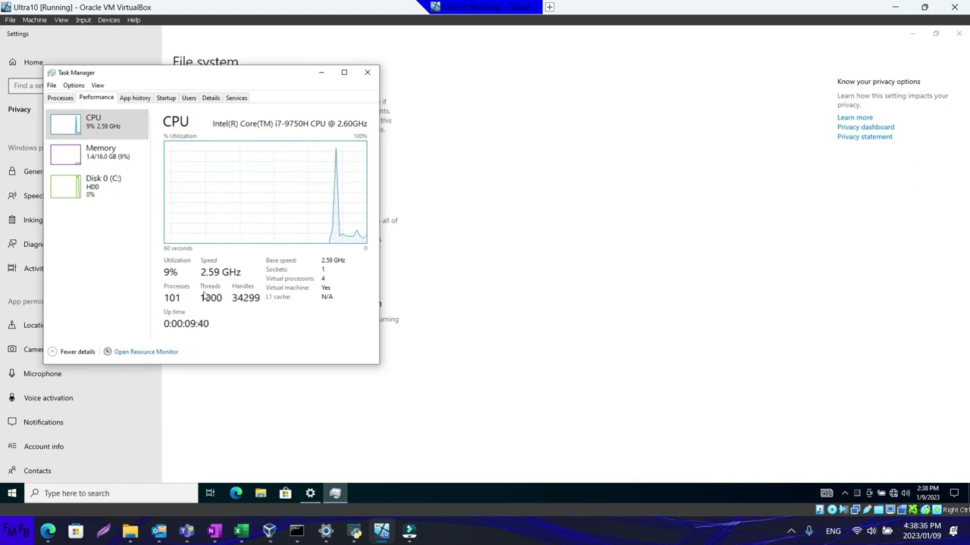
pyautogui.click(106, 155)
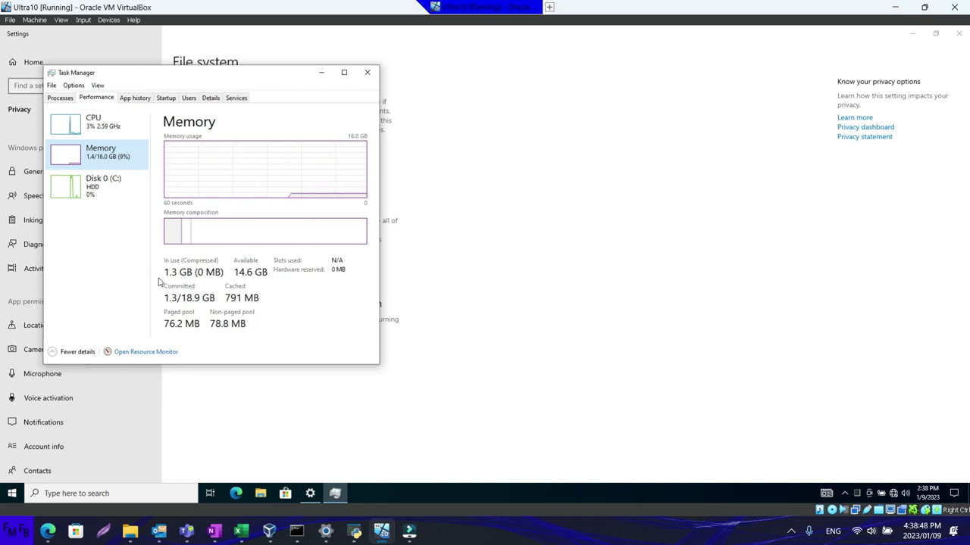
pyautogui.click(367, 73)
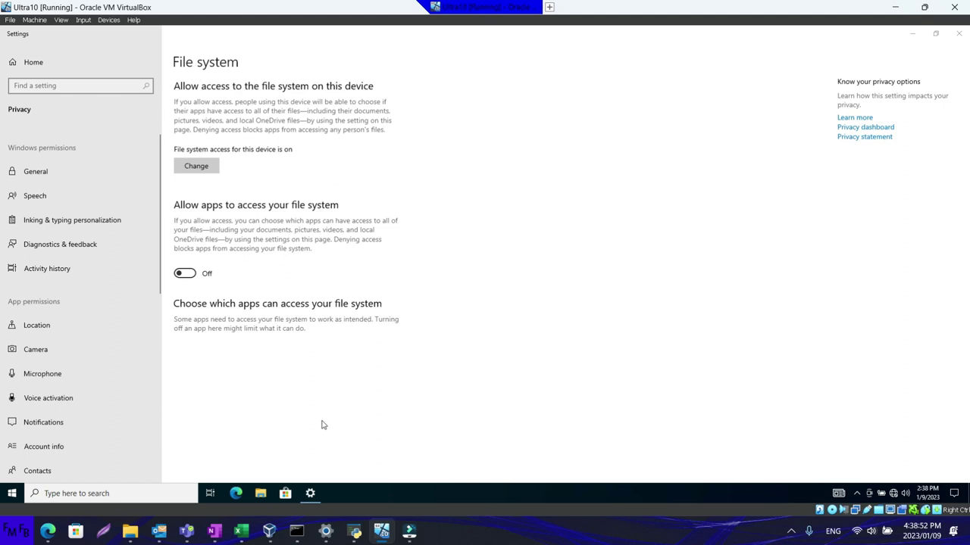
pyautogui.click(791, 531)
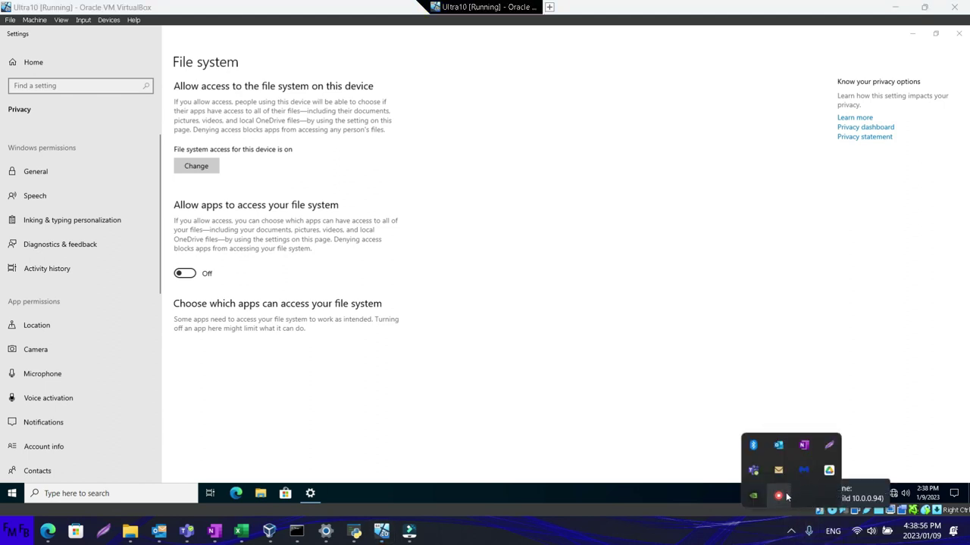
pyautogui.rightClick(778, 495)
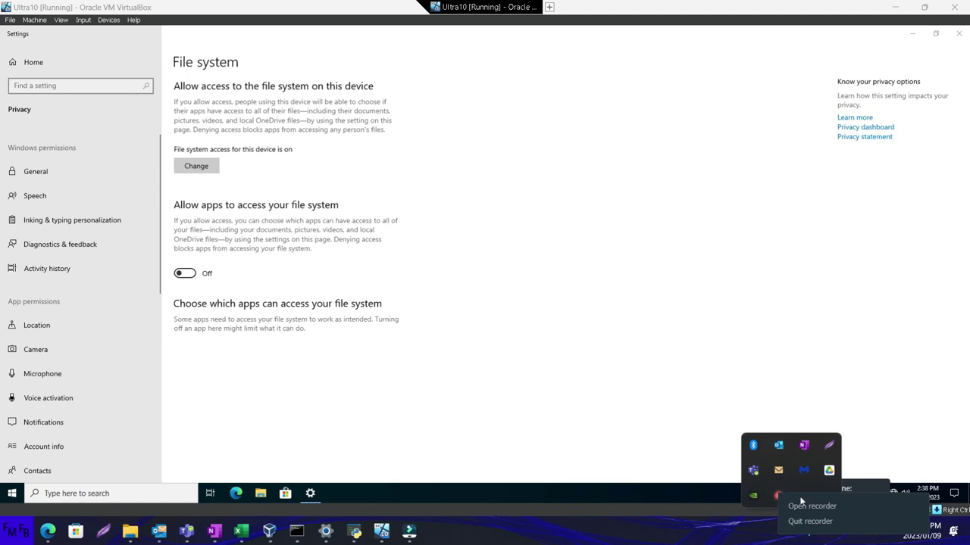